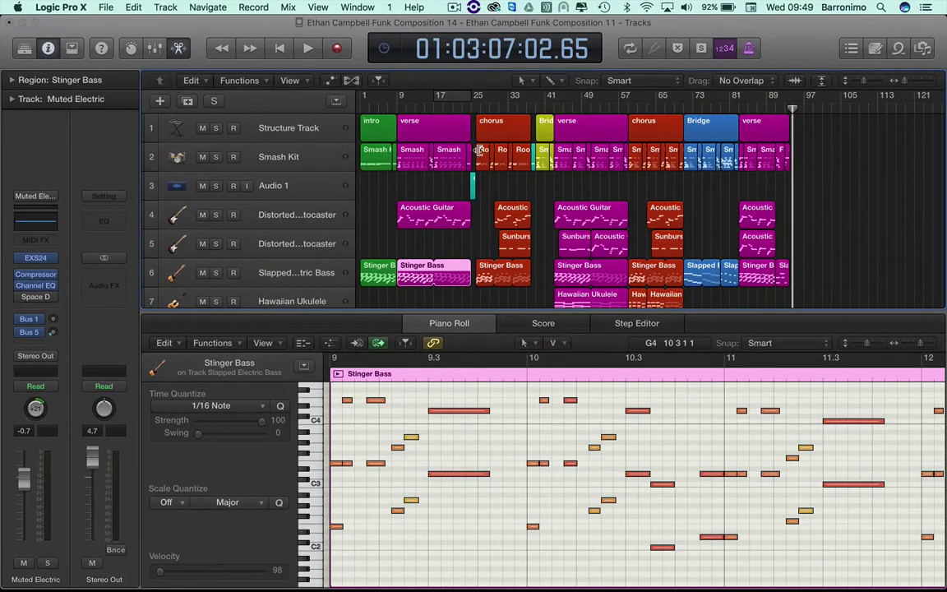
Step: Save the funk project as a copy with ' score' appended to its name
{"action": "scroll", "coordinate": [438, 194], "scroll_direction": "down", "scroll_amount": 4}
{"action": "scroll", "coordinate": [438, 194], "scroll_direction": "up", "scroll_amount": 5}
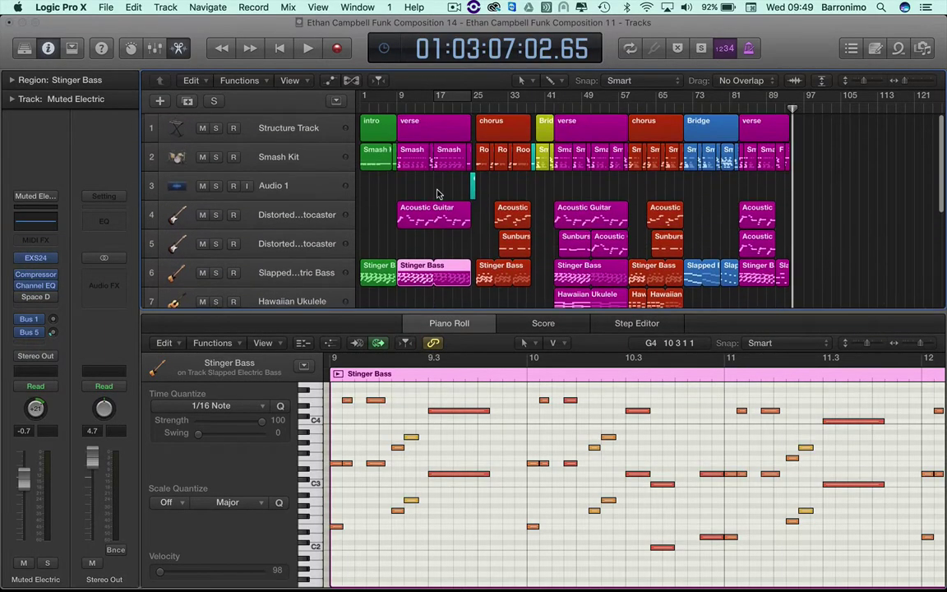
{"action": "scroll", "coordinate": [437, 194], "scroll_direction": "up", "scroll_amount": 1}
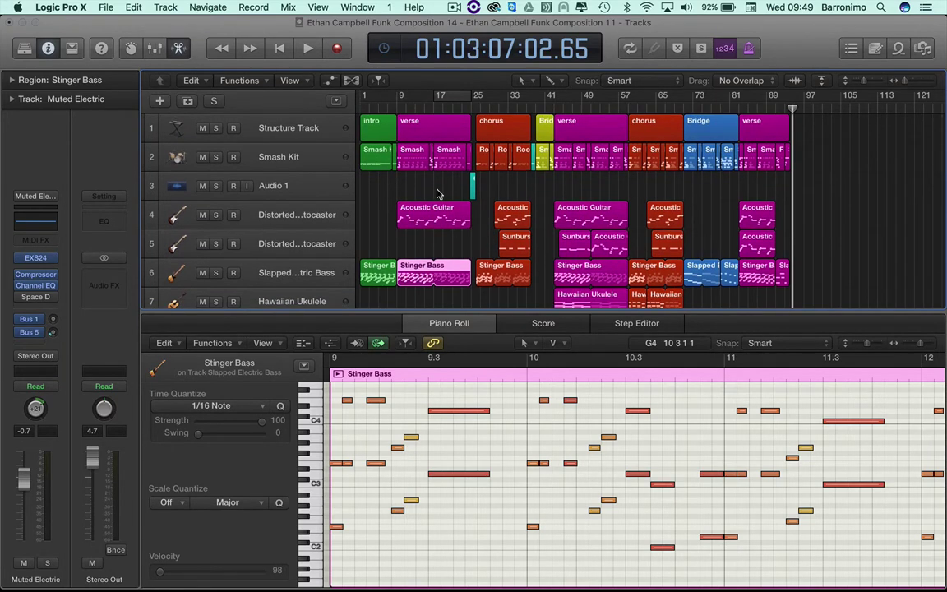
{"action": "left_click", "coordinate": [100, 7]}
{"action": "left_click", "coordinate": [152, 120]}
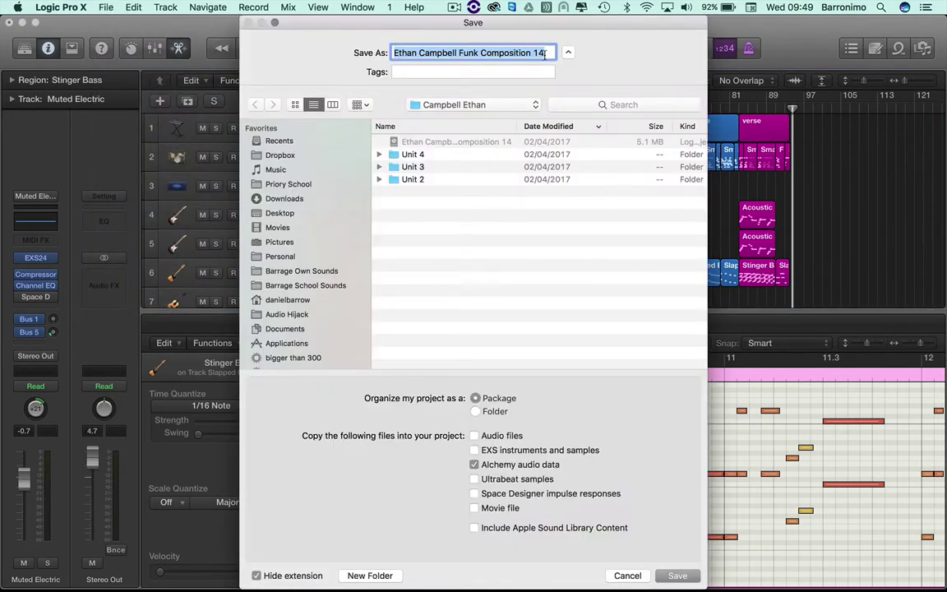
{"action": "left_click", "coordinate": [546, 55]}
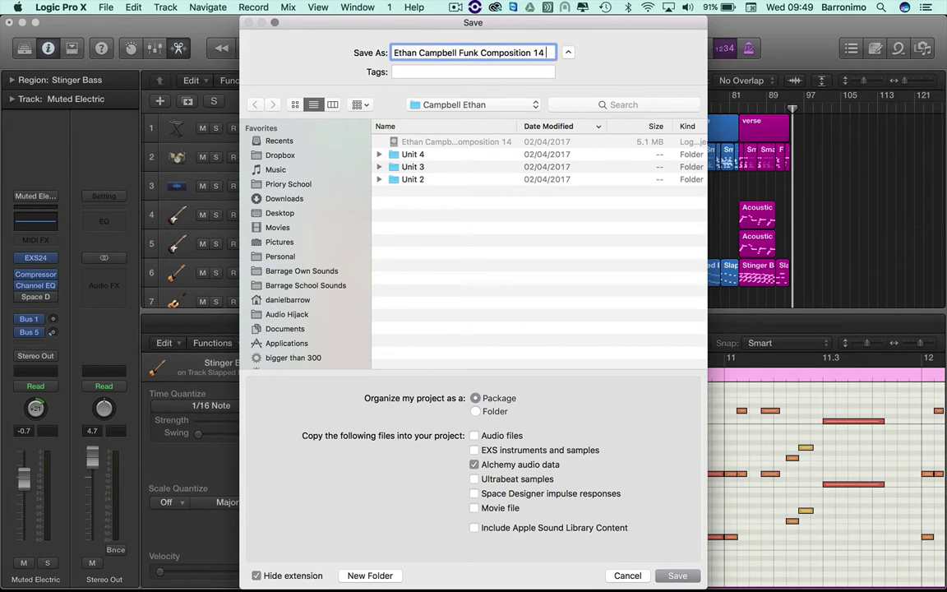
{"action": "type", "text": "score"}
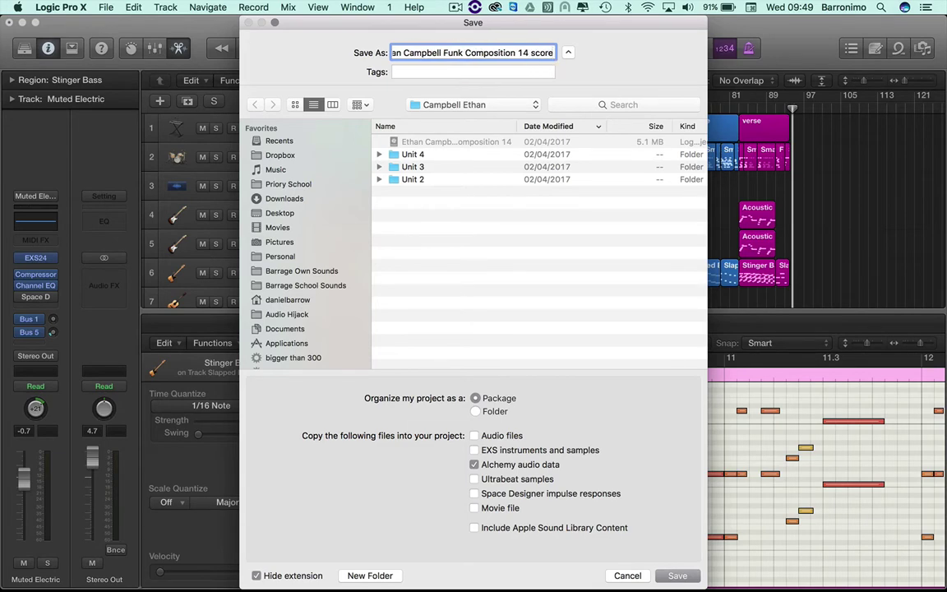
{"action": "key", "text": "Return"}
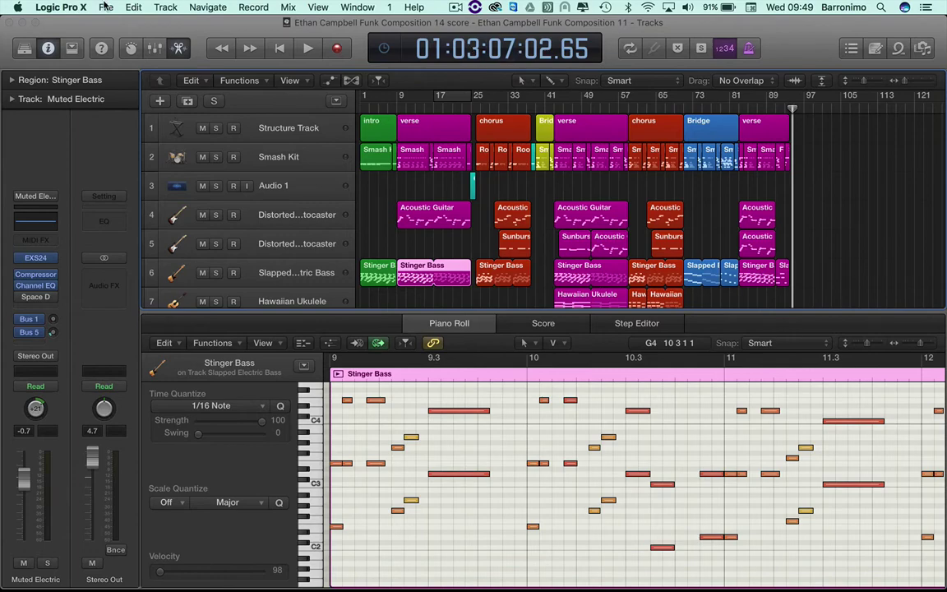
Step: Turn on Show Advanced Tools with the Score option in Preferences > Advanced Tools
{"action": "left_click", "coordinate": [105, 7]}
{"action": "mouse_move", "coordinate": [57, 8]}
{"action": "mouse_move", "coordinate": [74, 42]}
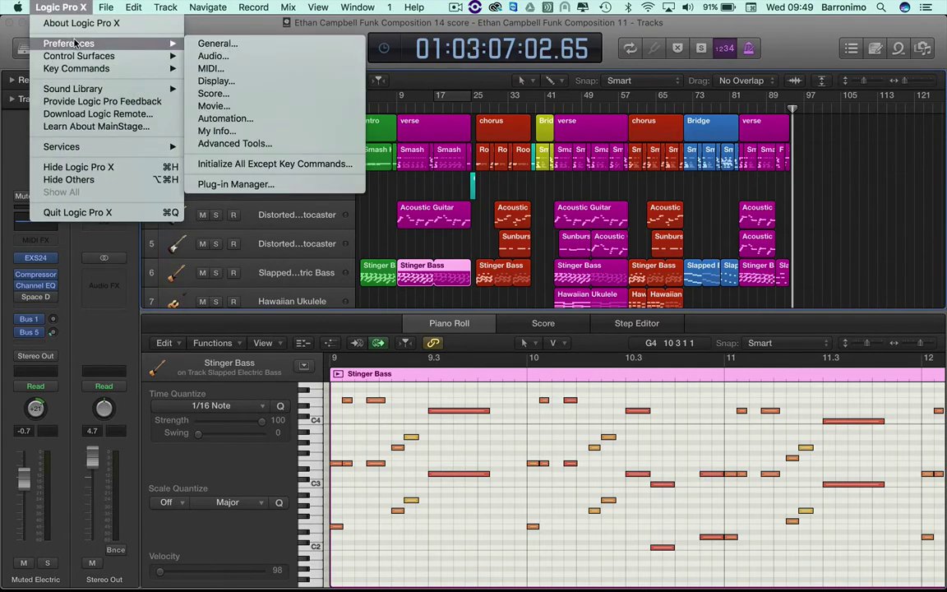
{"action": "left_click", "coordinate": [230, 144]}
{"action": "left_click", "coordinate": [505, 249]}
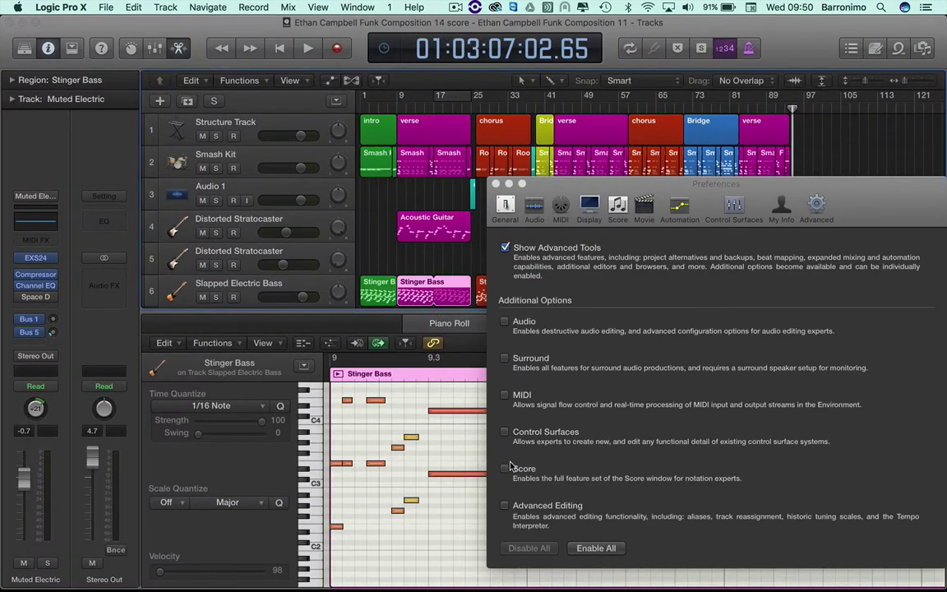
{"action": "left_click", "coordinate": [506, 470]}
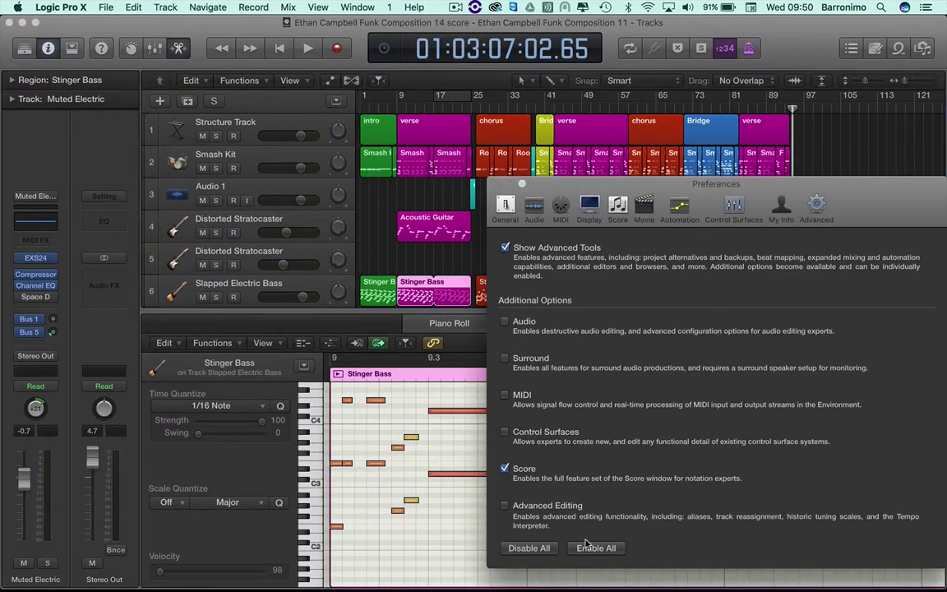
{"action": "left_click", "coordinate": [521, 183]}
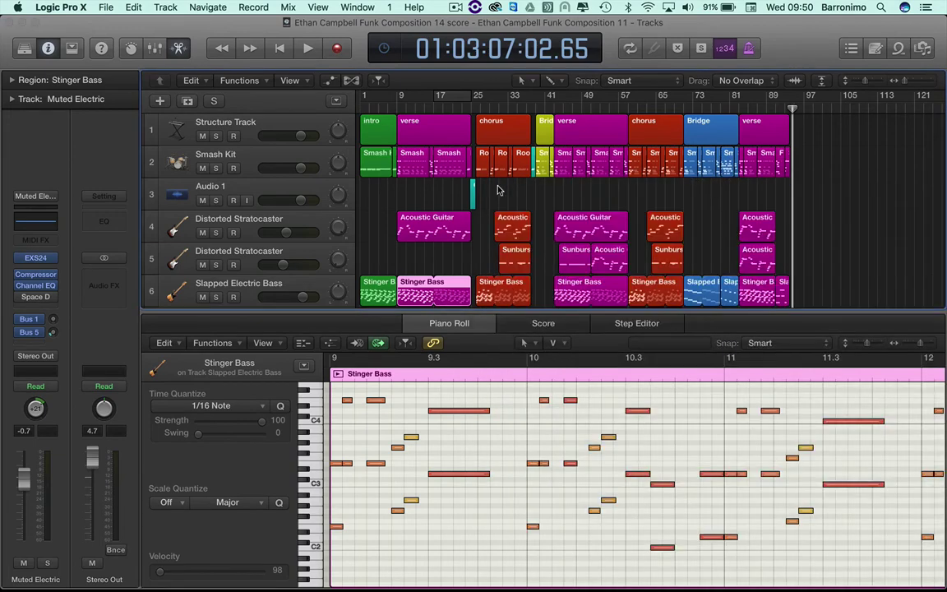
{"action": "left_click", "coordinate": [497, 190]}
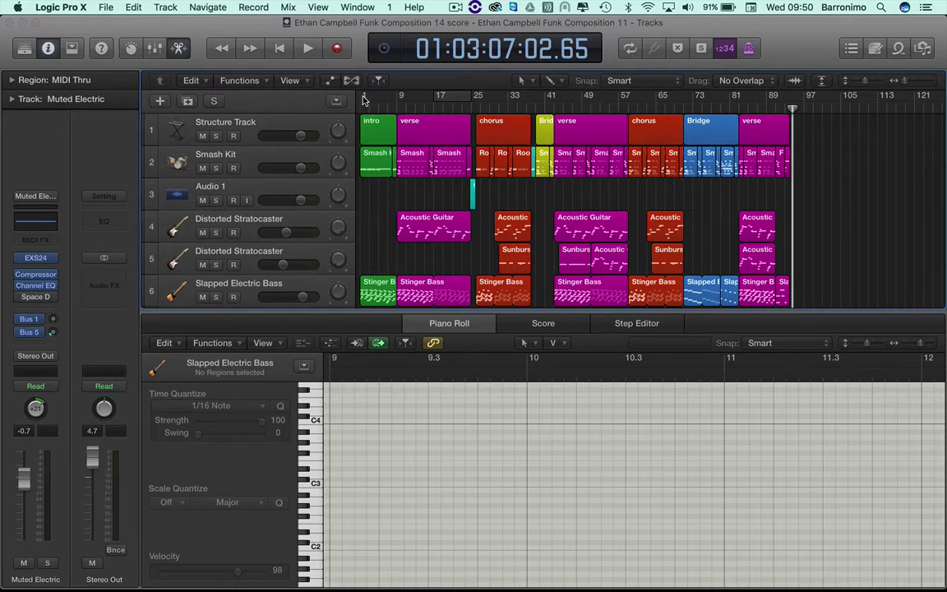
Step: Set a cycle range spanning bars 1 to 95 and switch to the Pencil tool
{"action": "left_click_drag", "start_coordinate": [364, 100], "coordinate": [801, 146]}
{"action": "left_click_drag", "start_coordinate": [369, 97], "coordinate": [365, 97]}
{"action": "left_click", "coordinate": [523, 80]}
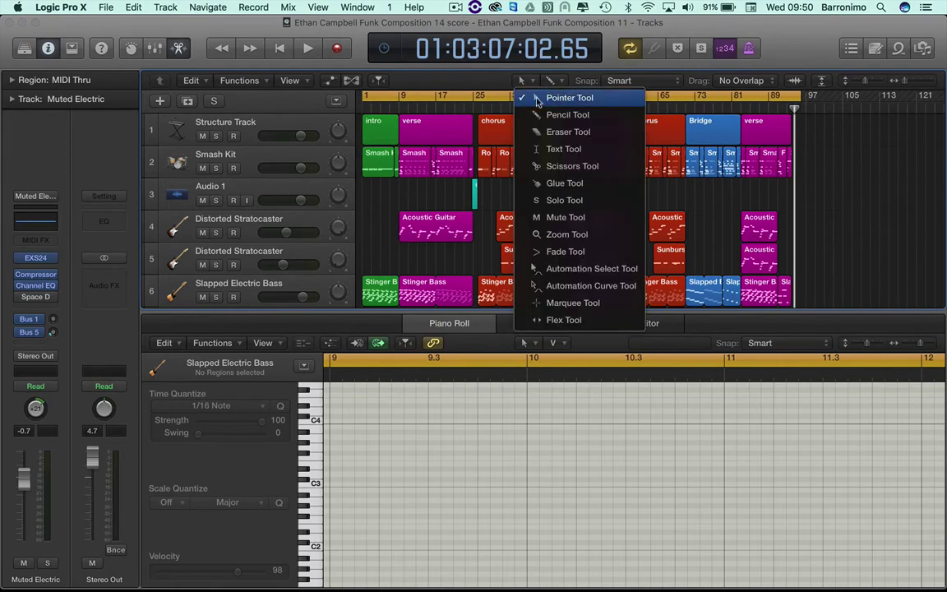
{"action": "left_click", "coordinate": [549, 114]}
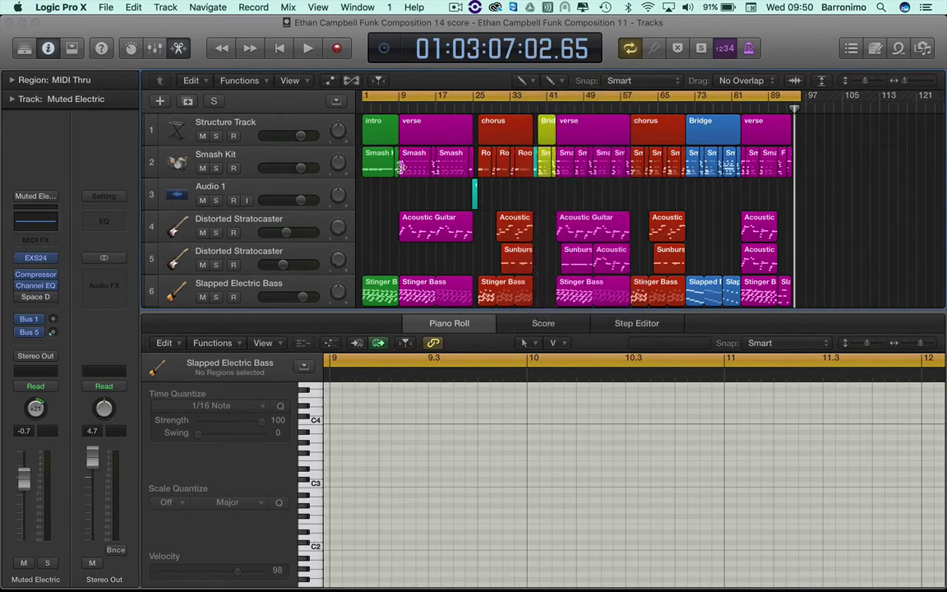
Step: Delete the Audio 1 track
{"action": "left_click", "coordinate": [366, 194]}
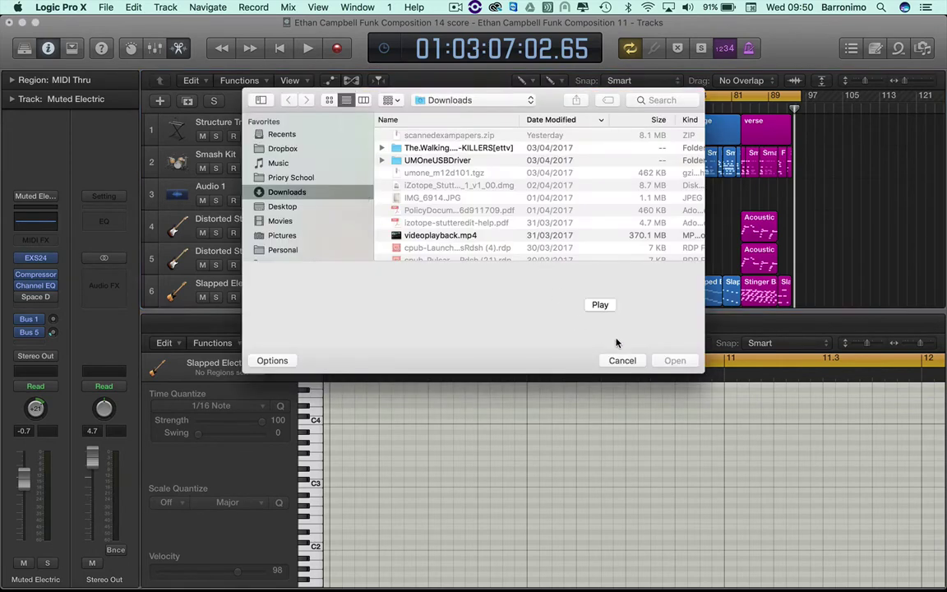
{"action": "left_click", "coordinate": [623, 361]}
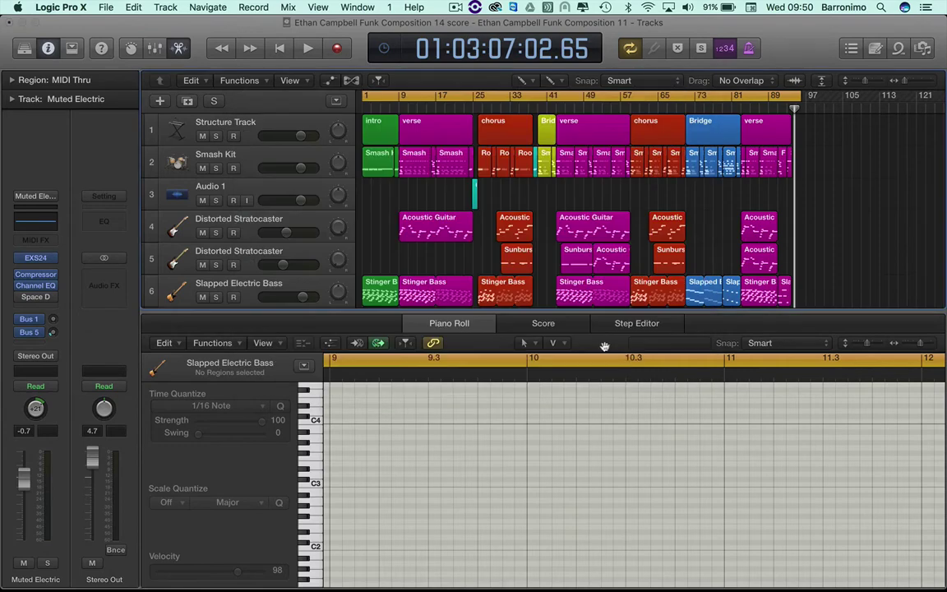
{"action": "left_click", "coordinate": [267, 190]}
{"action": "key", "text": "super+BackSpace"}
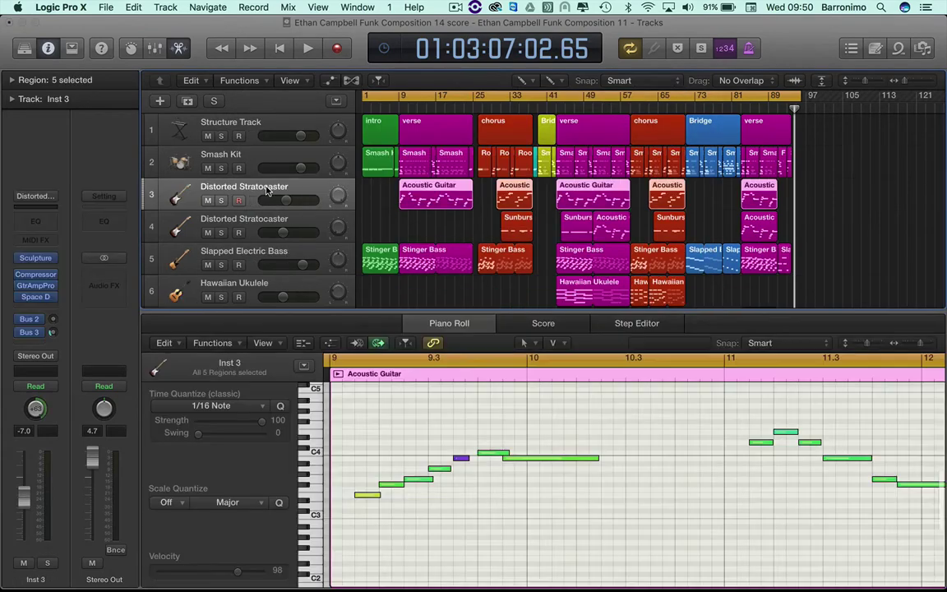
Step: Pencil a one-bar region at bar 1 on each track, Distorted Stratocaster through Muted Electric
{"action": "left_click", "coordinate": [366, 194]}
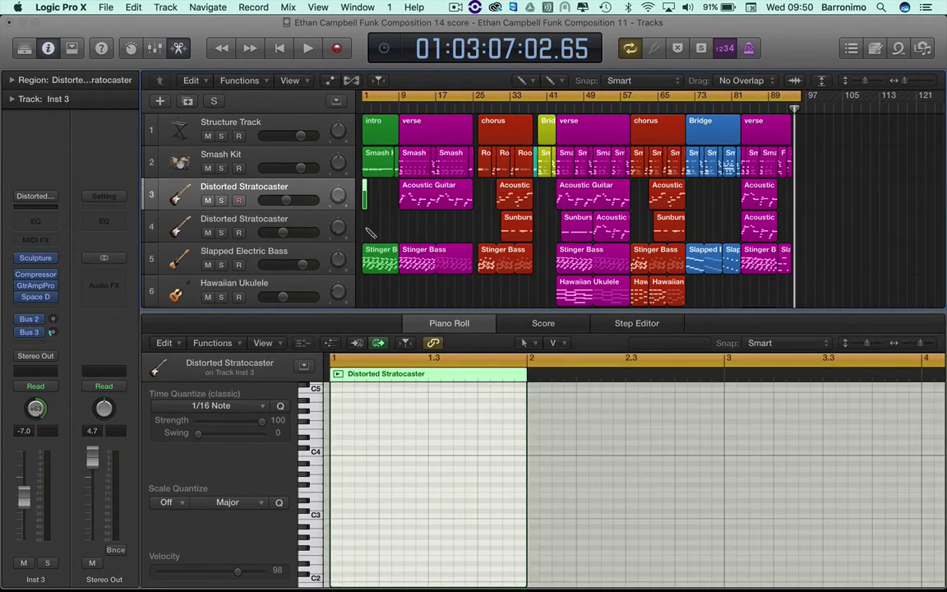
{"action": "left_click", "coordinate": [366, 226]}
{"action": "scroll", "coordinate": [365, 246], "scroll_direction": "down", "scroll_amount": 1}
{"action": "left_click", "coordinate": [365, 255]}
{"action": "scroll", "coordinate": [365, 254], "scroll_direction": "down", "scroll_amount": 1}
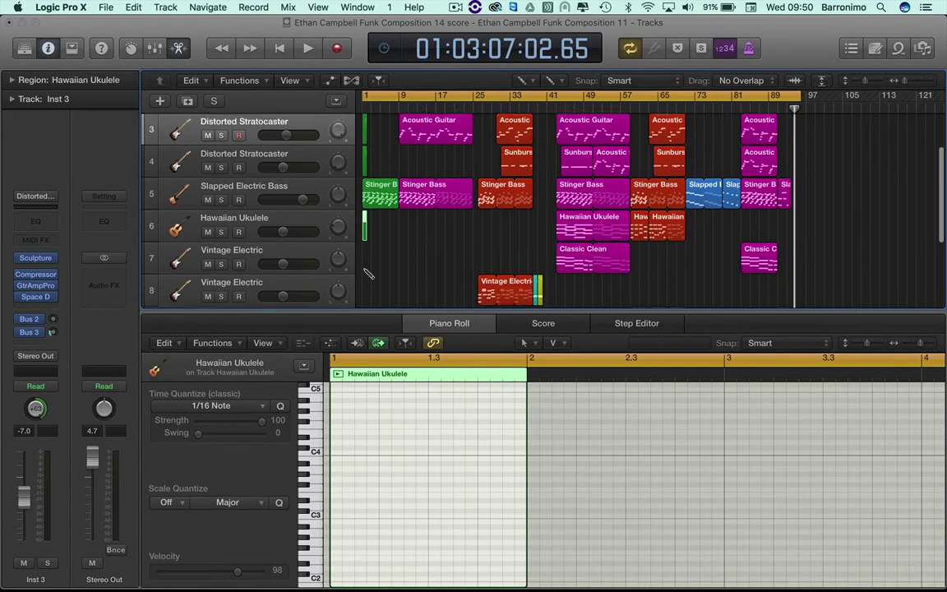
{"action": "left_click", "coordinate": [366, 255]}
{"action": "scroll", "coordinate": [366, 254], "scroll_direction": "down", "scroll_amount": 1}
{"action": "left_click", "coordinate": [367, 255]}
{"action": "scroll", "coordinate": [366, 255], "scroll_direction": "down", "scroll_amount": 1}
{"action": "left_click", "coordinate": [367, 259]}
{"action": "scroll", "coordinate": [367, 264], "scroll_direction": "down", "scroll_amount": 1}
{"action": "left_click", "coordinate": [367, 267]}
{"action": "scroll", "coordinate": [367, 267], "scroll_direction": "down", "scroll_amount": 1}
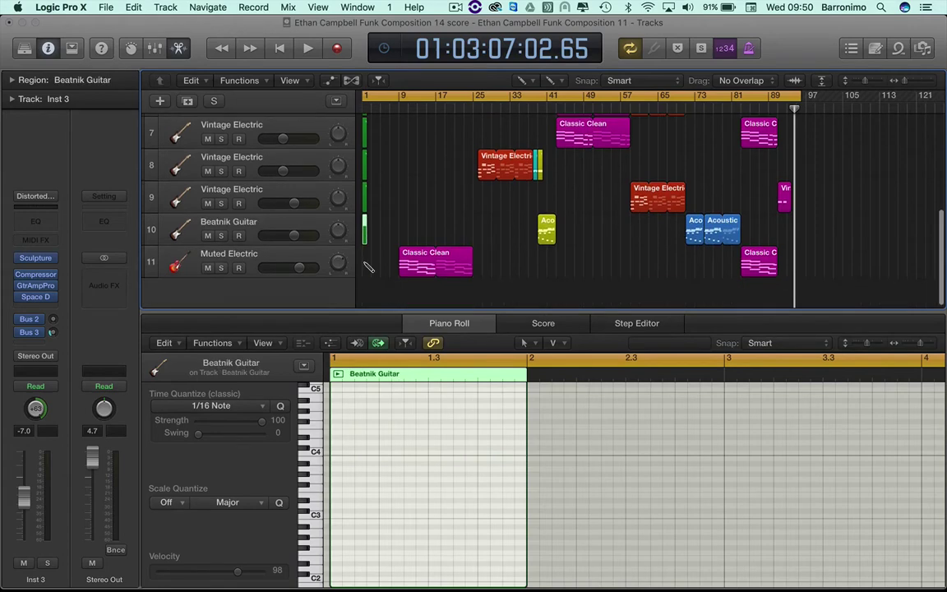
{"action": "left_click", "coordinate": [365, 263]}
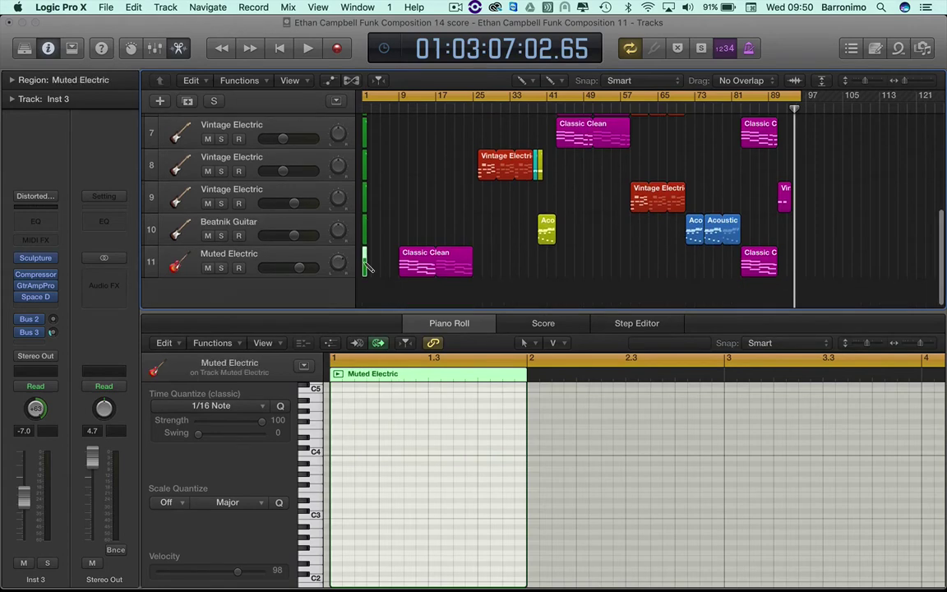
Step: Pencil a one-bar region at bar 95 on every track, from Muted Electric up to Structure Track
{"action": "left_click", "coordinate": [797, 263]}
{"action": "left_click", "coordinate": [798, 231]}
{"action": "left_click", "coordinate": [799, 198]}
{"action": "scroll", "coordinate": [799, 193], "scroll_direction": "up", "scroll_amount": 1}
{"action": "left_click", "coordinate": [798, 183]}
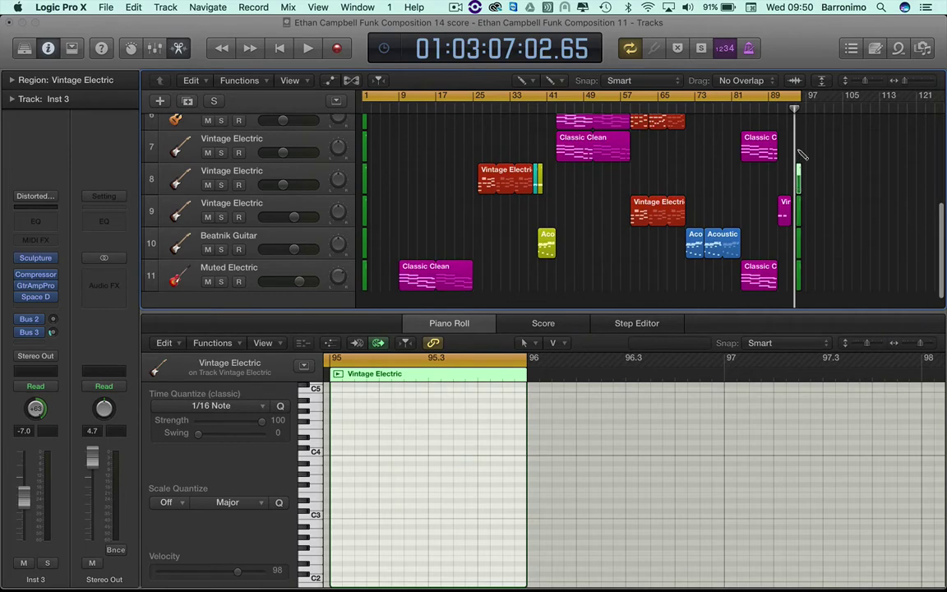
{"action": "left_click", "coordinate": [798, 153]}
{"action": "scroll", "coordinate": [798, 153], "scroll_direction": "up", "scroll_amount": 1}
{"action": "left_click", "coordinate": [799, 138]}
{"action": "scroll", "coordinate": [802, 157], "scroll_direction": "up", "scroll_amount": 2}
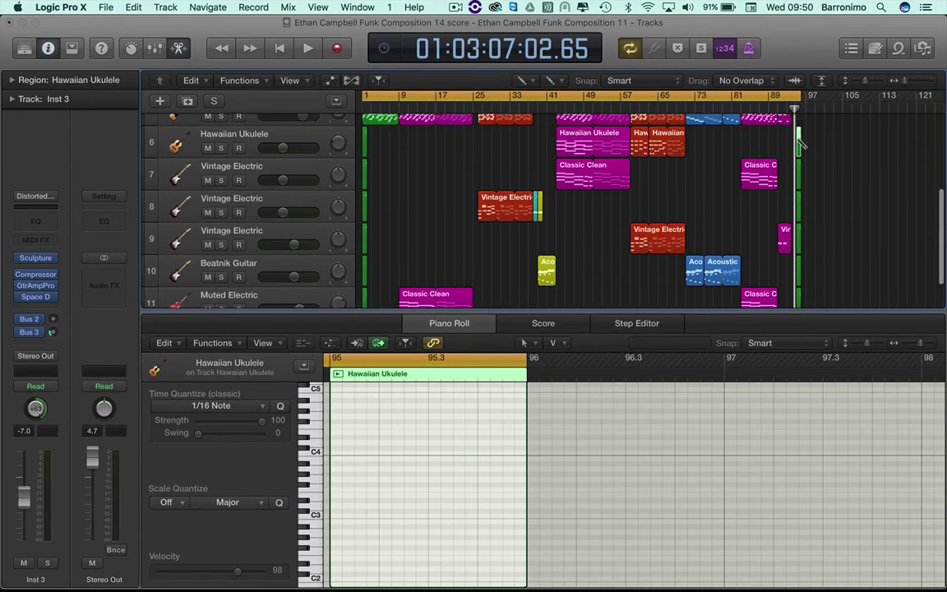
{"action": "left_click", "coordinate": [798, 170]}
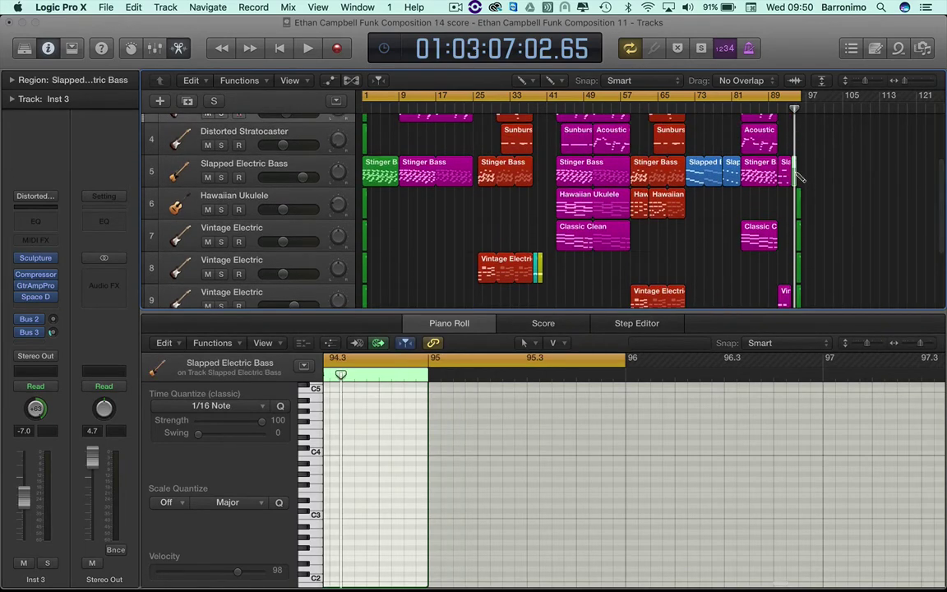
{"action": "left_click", "coordinate": [799, 140]}
{"action": "scroll", "coordinate": [801, 152], "scroll_direction": "up", "scroll_amount": 3}
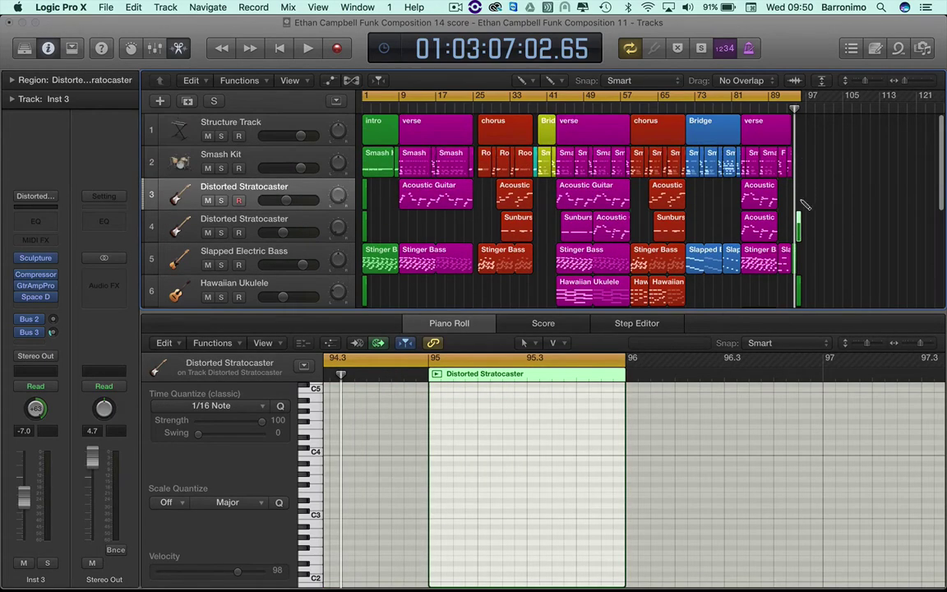
{"action": "left_click", "coordinate": [800, 198]}
{"action": "left_click", "coordinate": [799, 163]}
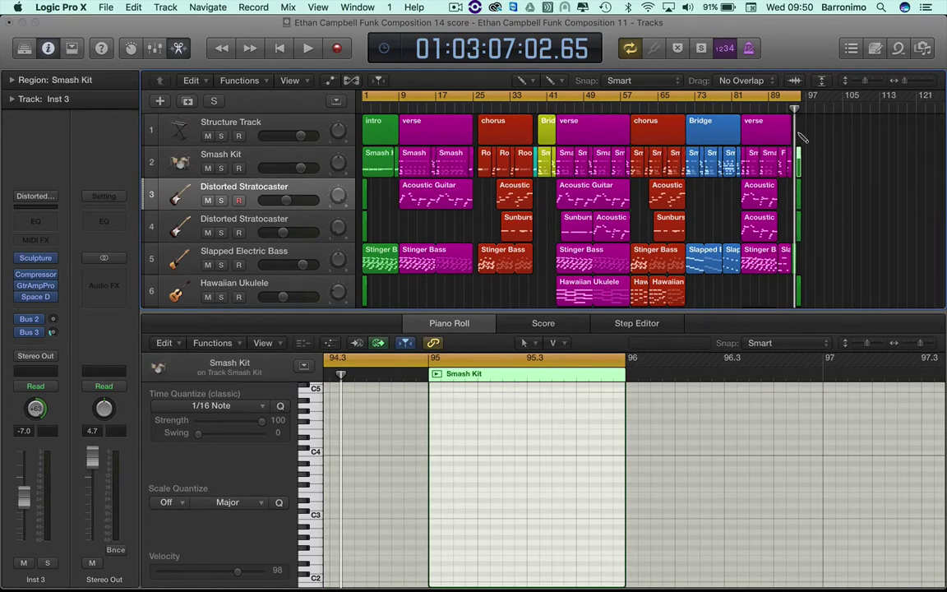
{"action": "left_click", "coordinate": [799, 134]}
{"action": "scroll", "coordinate": [801, 136], "scroll_direction": "down", "scroll_amount": 2}
{"action": "scroll", "coordinate": [802, 136], "scroll_direction": "down", "scroll_amount": 1}
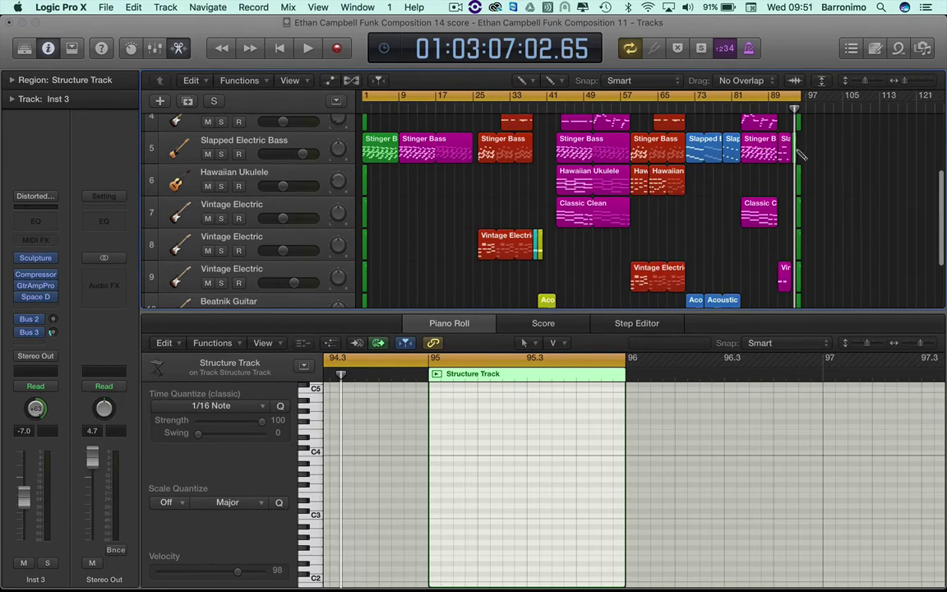
Step: Return to the Pointer tool and select the bar-95 Slapped Electric Bass region
{"action": "left_click", "coordinate": [538, 80]}
{"action": "left_click", "coordinate": [546, 95]}
{"action": "left_click", "coordinate": [796, 143]}
{"action": "scroll", "coordinate": [496, 226], "scroll_direction": "up", "scroll_amount": 3}
Step: Join the regions on Structure Track, Smash Kit, both Distorted Stratocasters and Slapped Electric Bass
{"action": "left_click", "coordinate": [239, 134]}
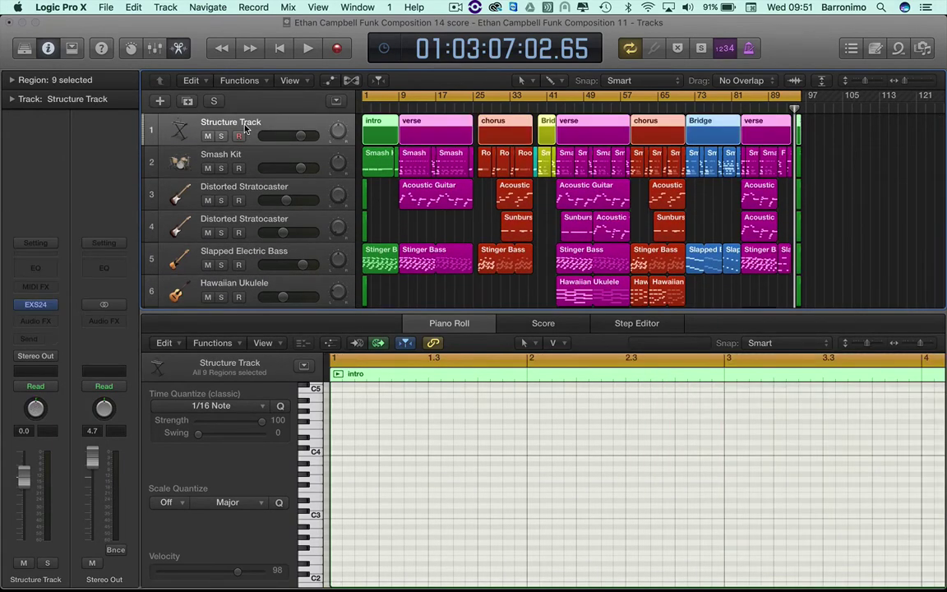
{"action": "key", "text": "super+j"}
{"action": "left_click", "coordinate": [263, 159]}
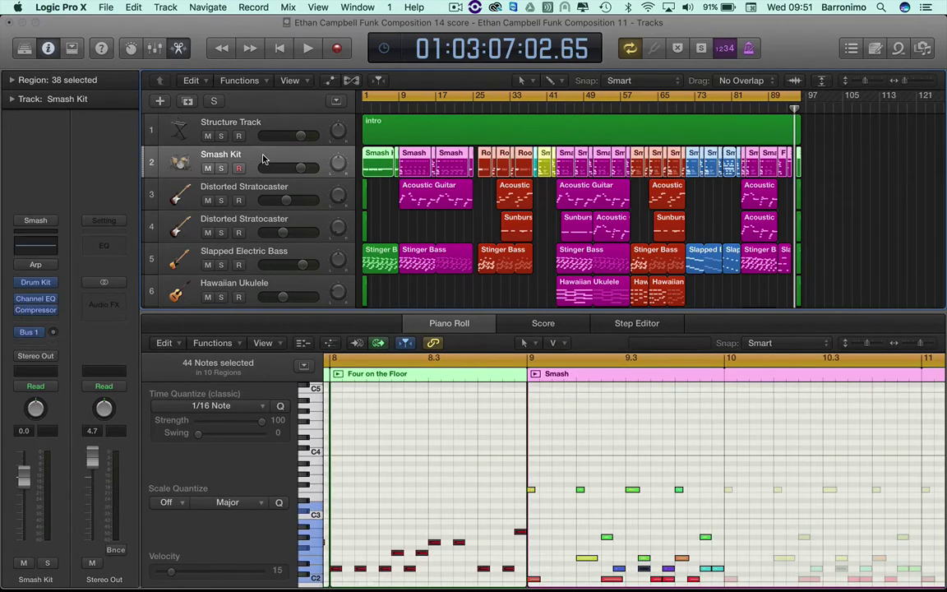
{"action": "key", "text": "super+j"}
{"action": "left_click", "coordinate": [263, 194]}
{"action": "key", "text": "super+j"}
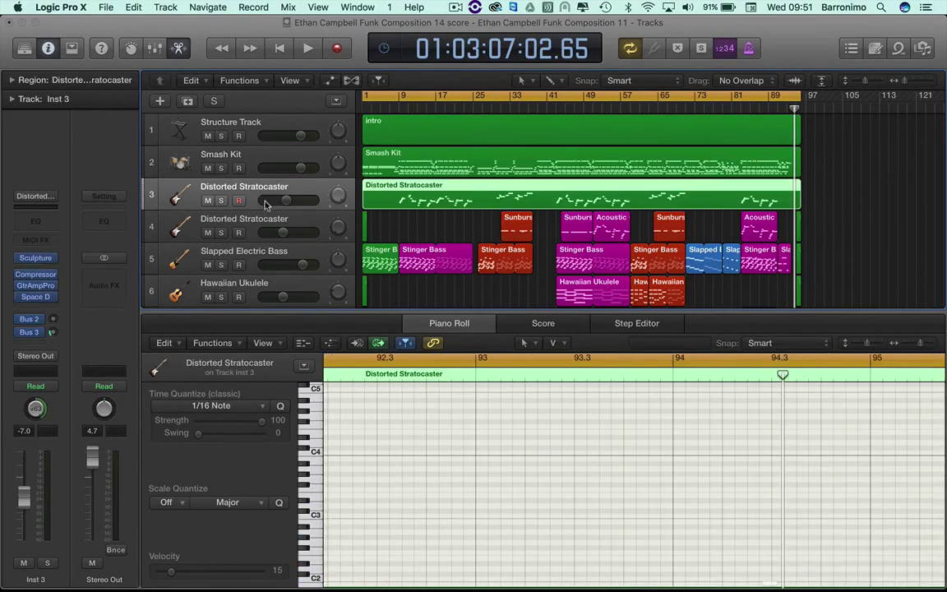
{"action": "left_click", "coordinate": [265, 219]}
{"action": "key", "text": "super+j"}
{"action": "scroll", "coordinate": [265, 219], "scroll_direction": "down", "scroll_amount": 2}
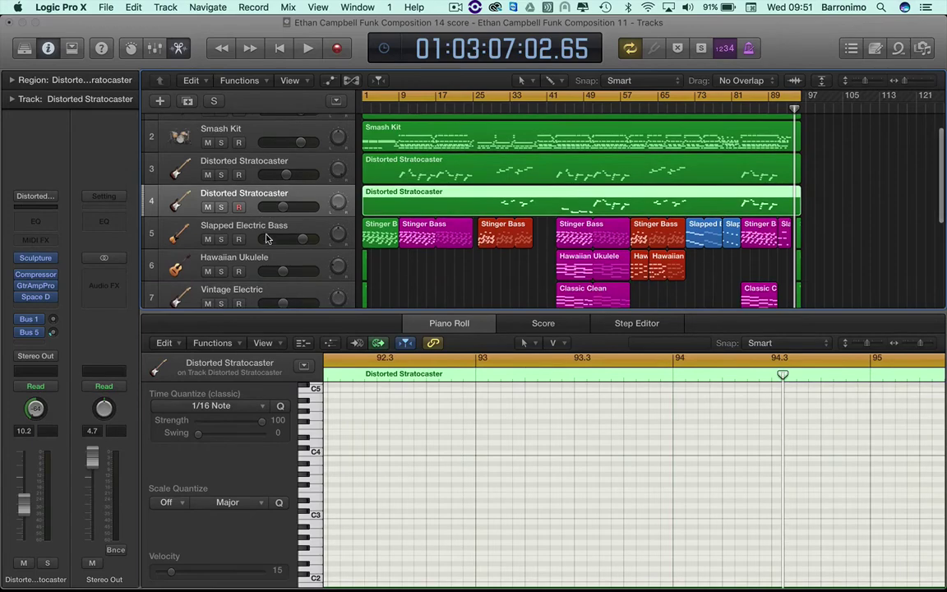
{"action": "left_click", "coordinate": [265, 230]}
{"action": "key", "text": "super+j"}
Step: Join the regions on Hawaiian Ukulele, Vintage Electric tracks 7–9, Beatnik Guitar and Muted Electric
{"action": "scroll", "coordinate": [265, 229], "scroll_direction": "down", "scroll_amount": 2}
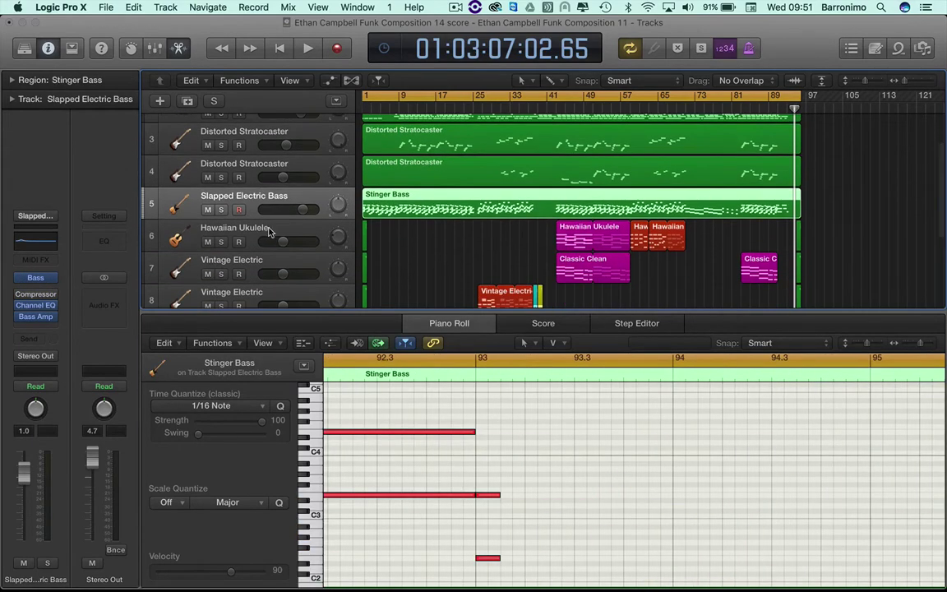
{"action": "left_click", "coordinate": [267, 230]}
{"action": "key", "text": "super+j"}
{"action": "scroll", "coordinate": [268, 232], "scroll_direction": "down", "scroll_amount": 2}
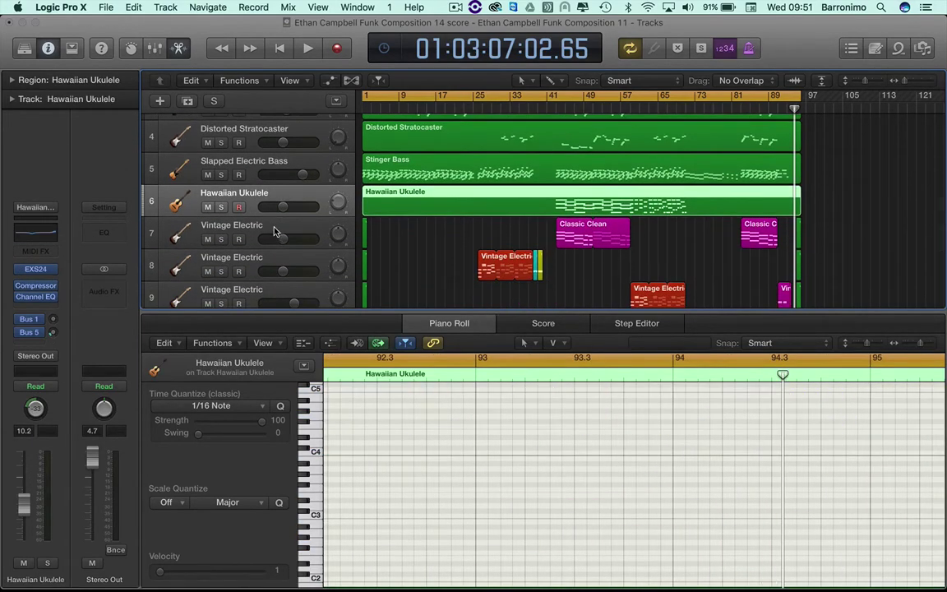
{"action": "left_click", "coordinate": [276, 232]}
{"action": "key", "text": "super+j"}
{"action": "scroll", "coordinate": [277, 233], "scroll_direction": "down", "scroll_amount": 1}
{"action": "left_click", "coordinate": [281, 236]}
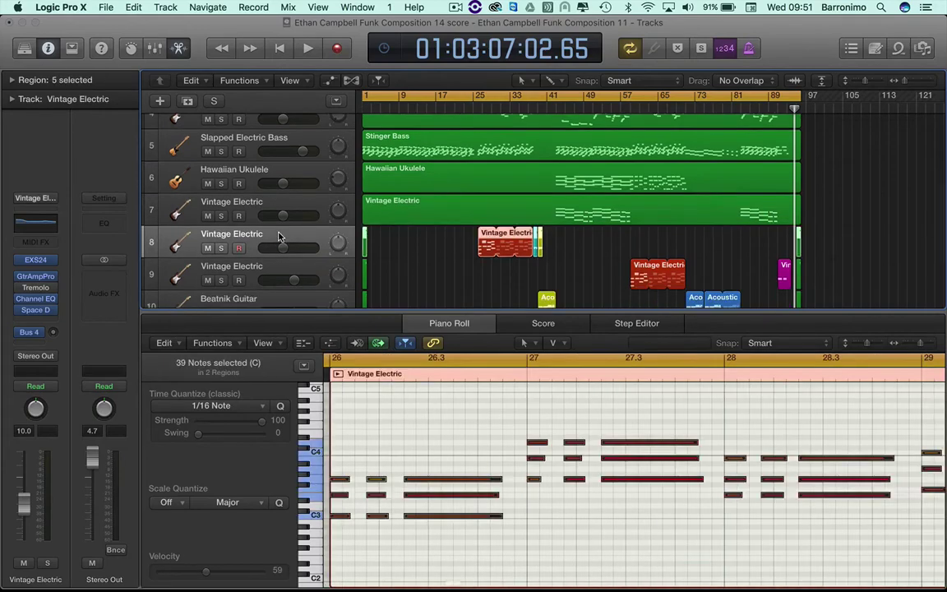
{"action": "key", "text": "super+j"}
{"action": "scroll", "coordinate": [288, 240], "scroll_direction": "down", "scroll_amount": 2}
{"action": "left_click", "coordinate": [288, 240]}
{"action": "key", "text": "super+j"}
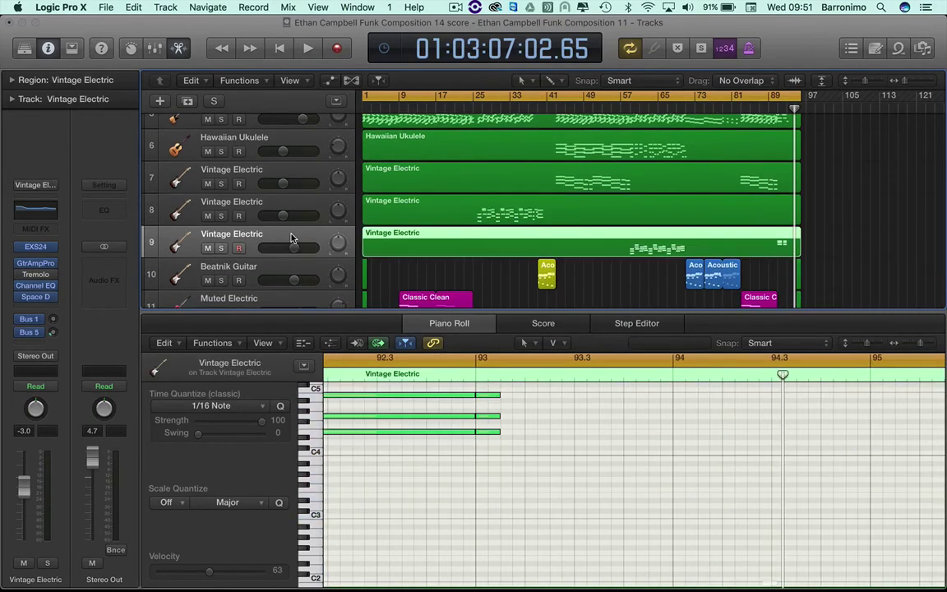
{"action": "scroll", "coordinate": [292, 243], "scroll_direction": "down", "scroll_amount": 2}
{"action": "left_click", "coordinate": [302, 247]}
{"action": "key", "text": "super+j"}
{"action": "scroll", "coordinate": [305, 253], "scroll_direction": "down", "scroll_amount": 2}
{"action": "left_click", "coordinate": [305, 253]}
{"action": "key", "text": "super+j"}
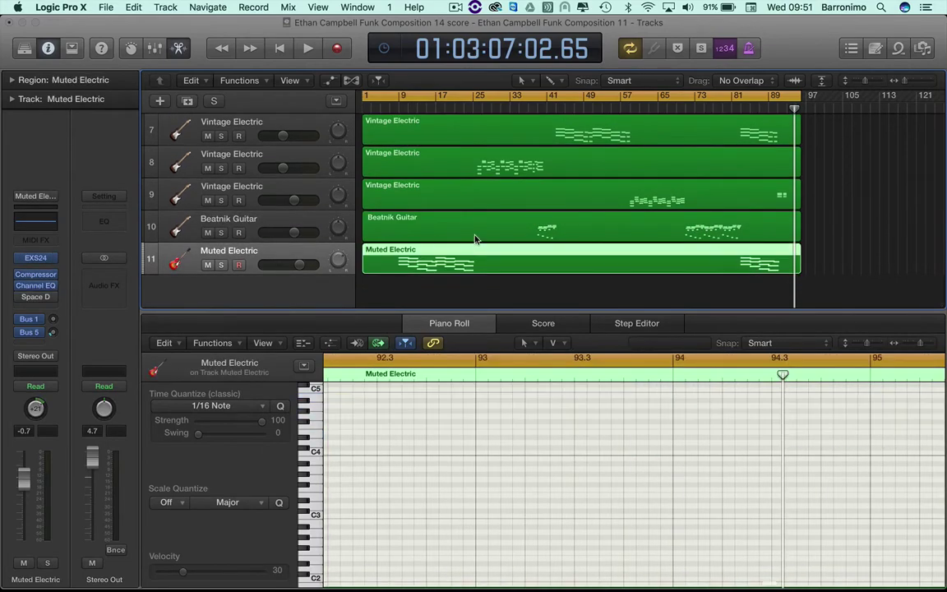
Step: Close the Piano Roll and bring Logic Pro back to the front via the app switcher
{"action": "scroll", "coordinate": [474, 240], "scroll_direction": "up", "scroll_amount": 8}
{"action": "scroll", "coordinate": [474, 239], "scroll_direction": "down", "scroll_amount": 6}
{"action": "scroll", "coordinate": [475, 239], "scroll_direction": "up", "scroll_amount": 7}
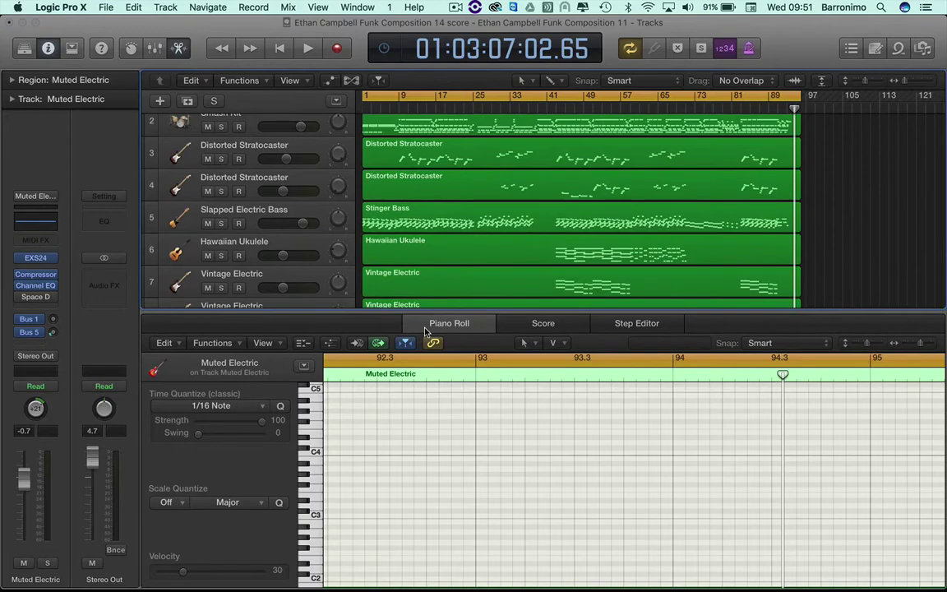
{"action": "key", "text": "e"}
{"action": "key", "text": "super+Tab"}
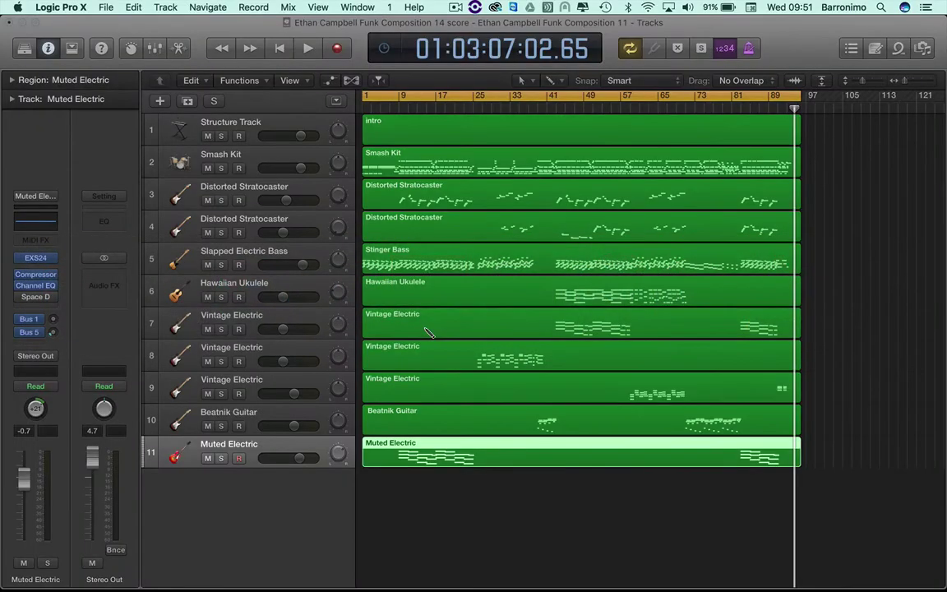
{"action": "left_click", "coordinate": [475, 167]}
{"action": "left_click", "coordinate": [477, 201]}
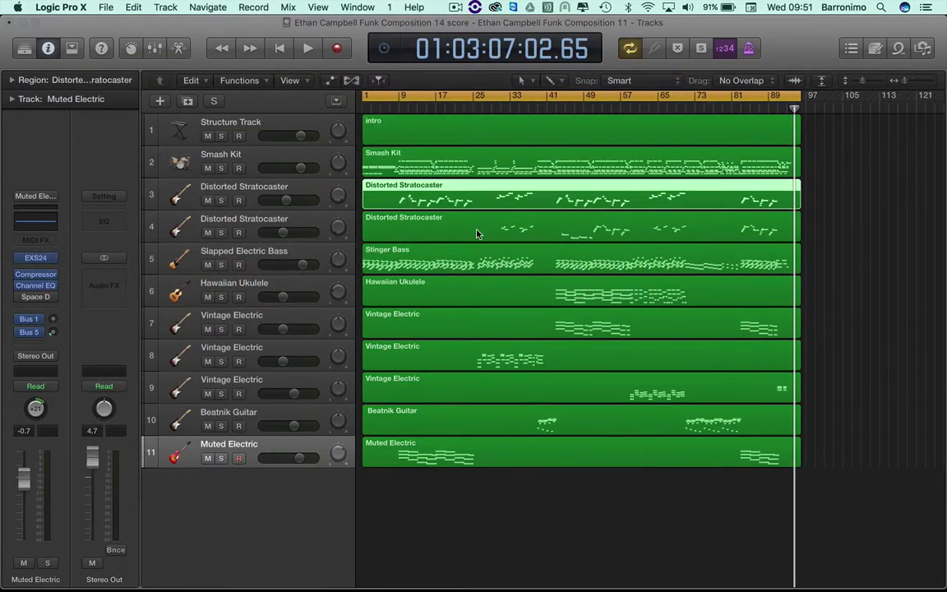
Step: Delete the Structure Track's intro region, then the empty Structure Track itself
{"action": "left_click", "coordinate": [478, 233]}
{"action": "left_click", "coordinate": [480, 265]}
{"action": "left_click", "coordinate": [482, 304]}
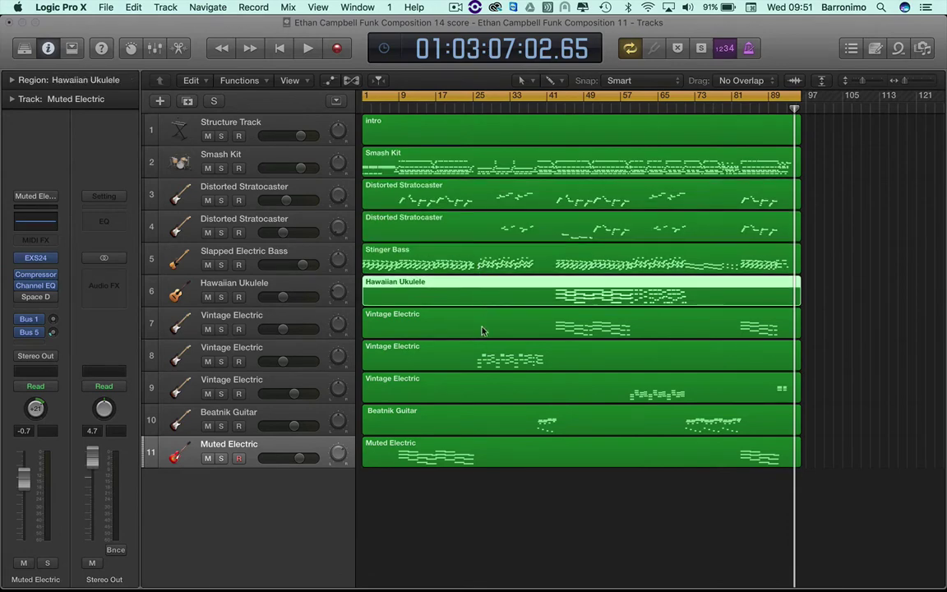
{"action": "left_click", "coordinate": [256, 122]}
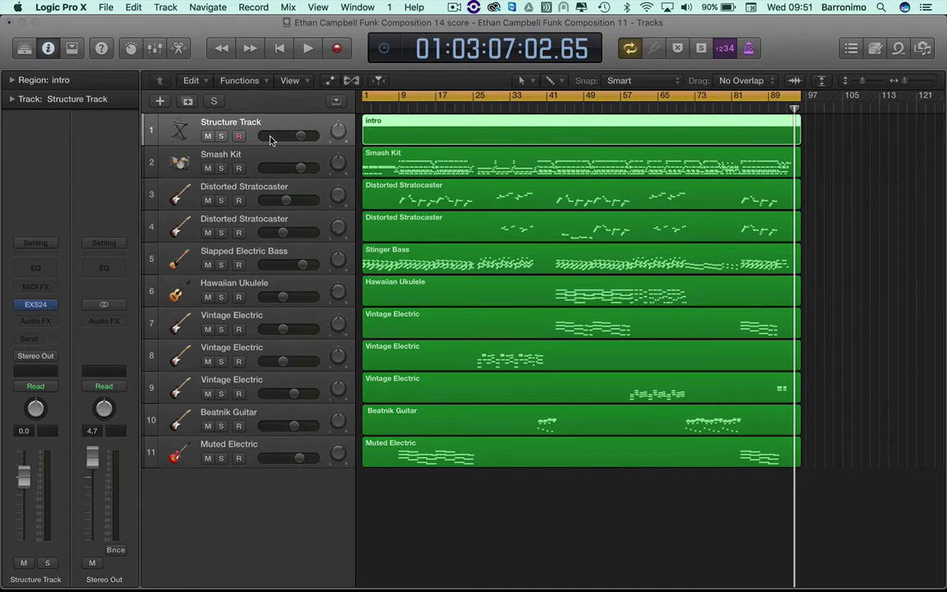
{"action": "key", "text": "BackSpace"}
{"action": "key", "text": "super+BackSpace"}
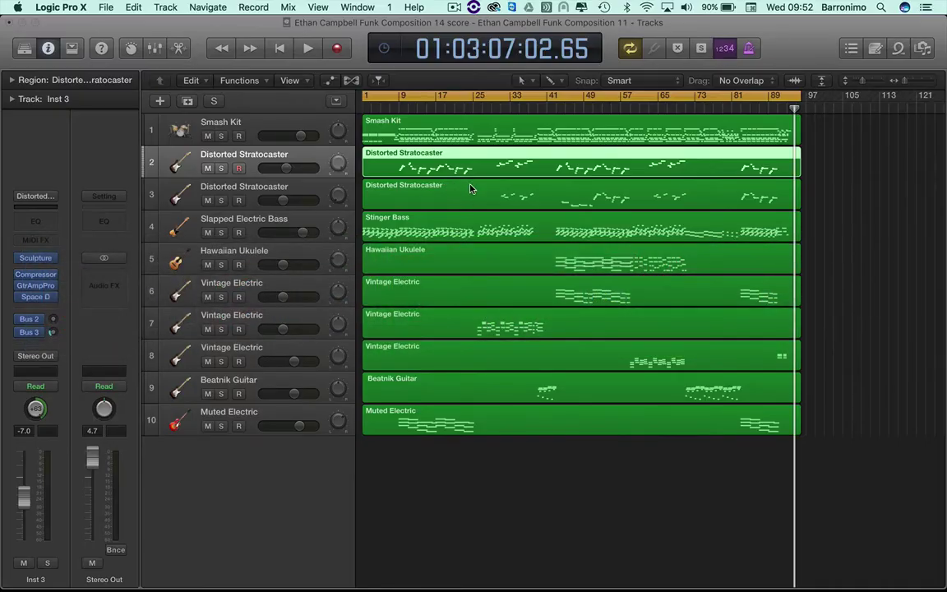
Step: Join the two Distorted Stratocaster regions into one
{"action": "left_click", "coordinate": [483, 194], "text": "shift"}
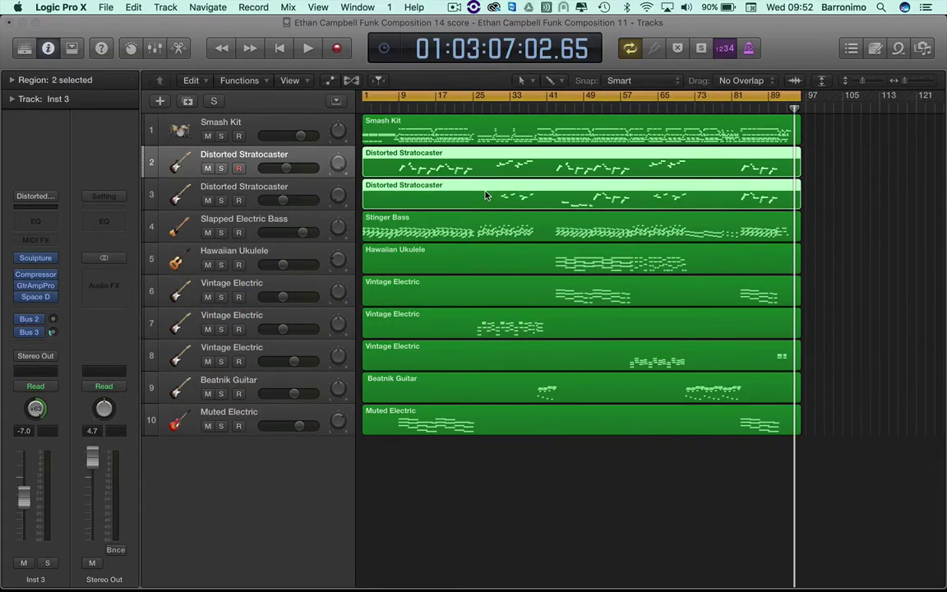
{"action": "key", "text": "super+j"}
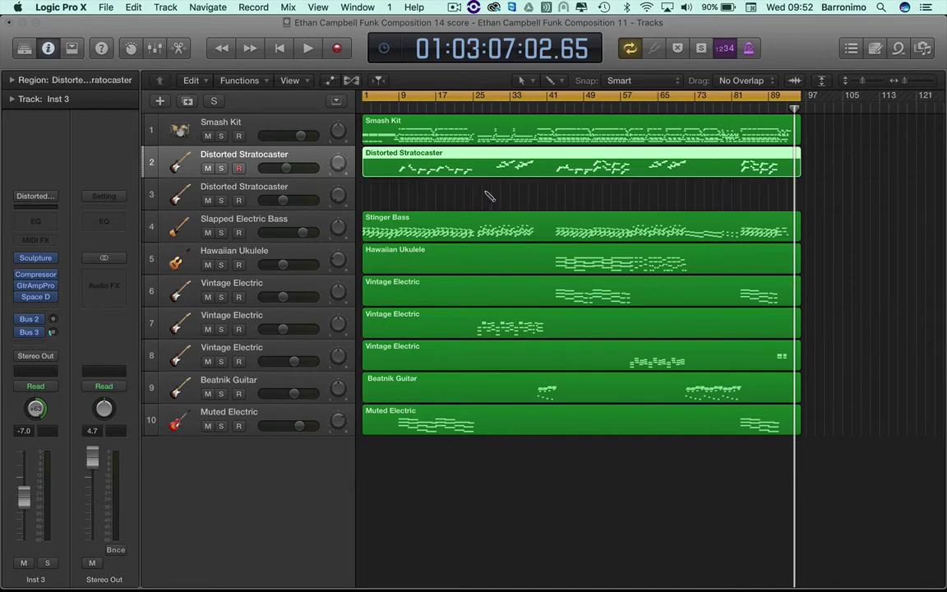
{"action": "left_click", "coordinate": [438, 235]}
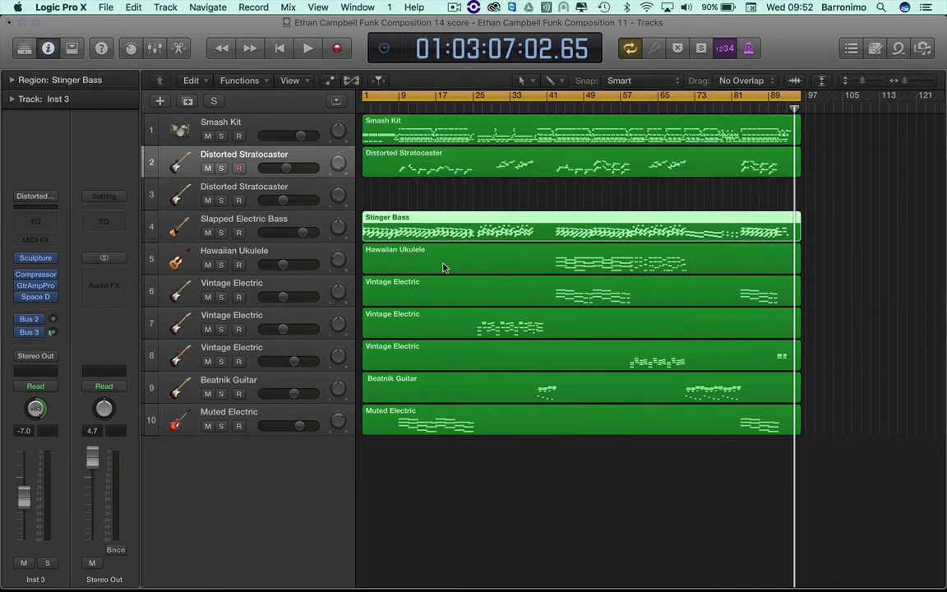
{"action": "left_click", "coordinate": [443, 268]}
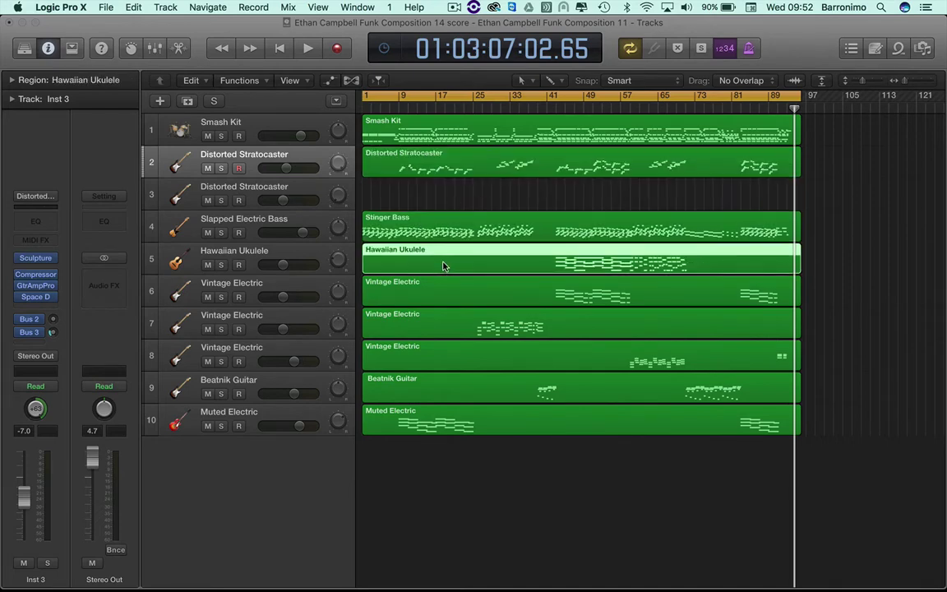
{"action": "key", "text": "Down"}
Step: Join the Vintage Electric, Beatnik Guitar and Muted Electric regions on tracks 6–10 into one
{"action": "left_click", "coordinate": [456, 294]}
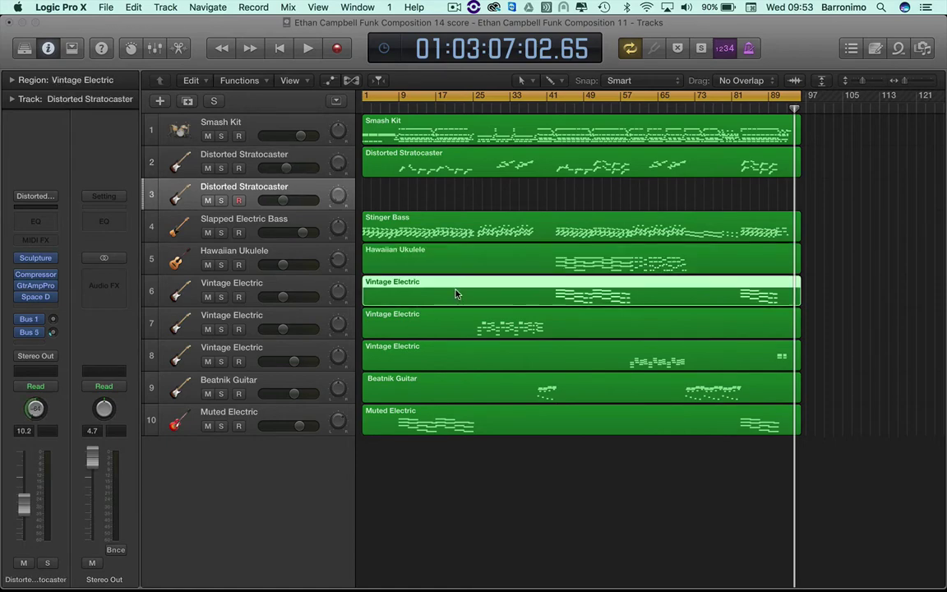
{"action": "key", "text": "Down"}
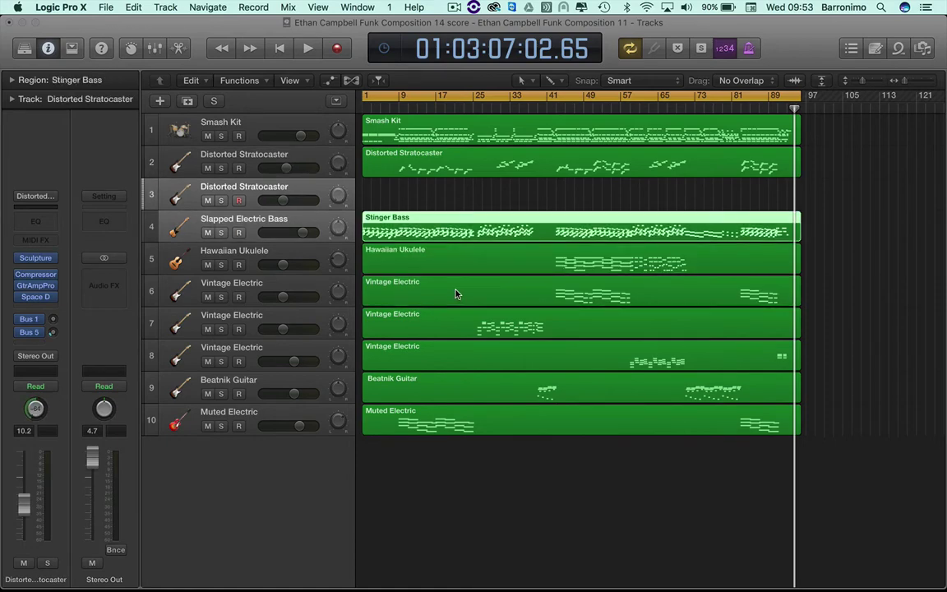
{"action": "left_click", "coordinate": [460, 294]}
{"action": "left_click", "coordinate": [471, 322], "text": "shift"}
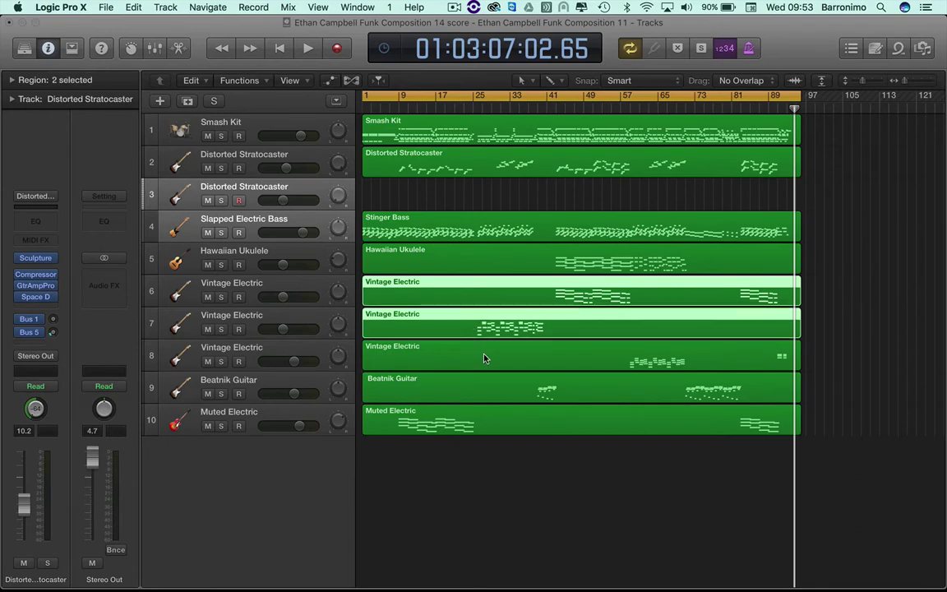
{"action": "left_click", "coordinate": [485, 365], "text": "shift"}
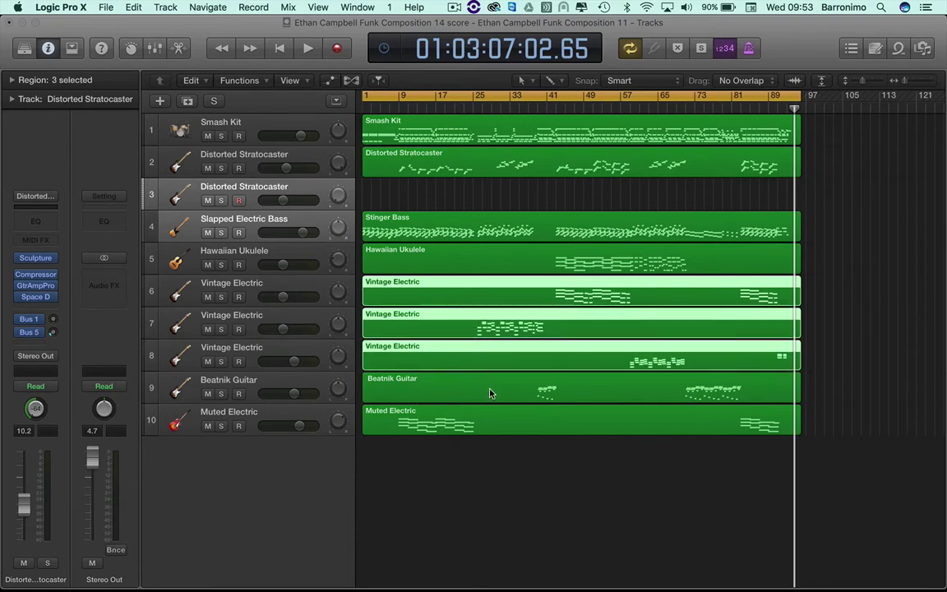
{"action": "left_click", "coordinate": [490, 394], "text": "shift"}
{"action": "left_click", "coordinate": [491, 423], "text": "shift"}
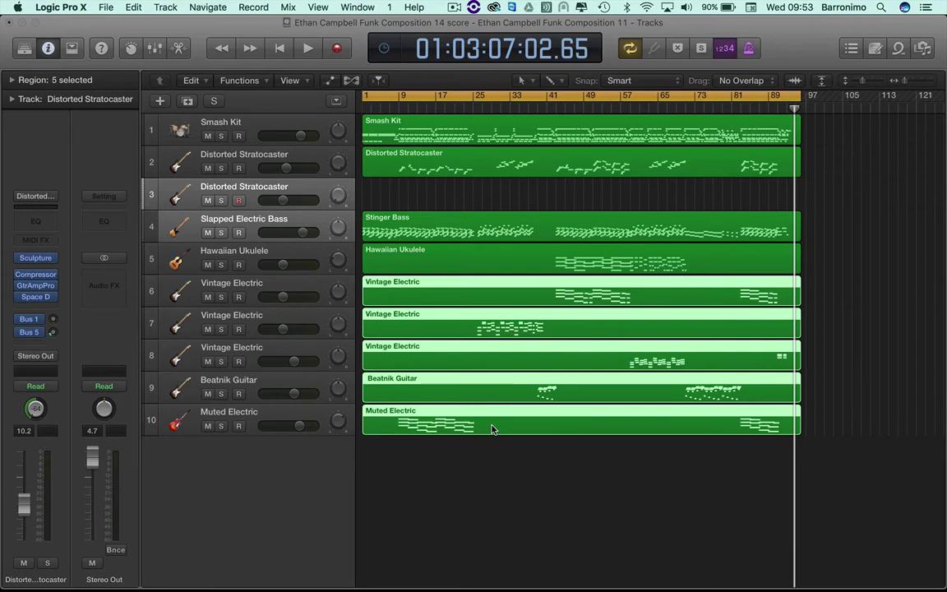
{"action": "key", "text": "super+j"}
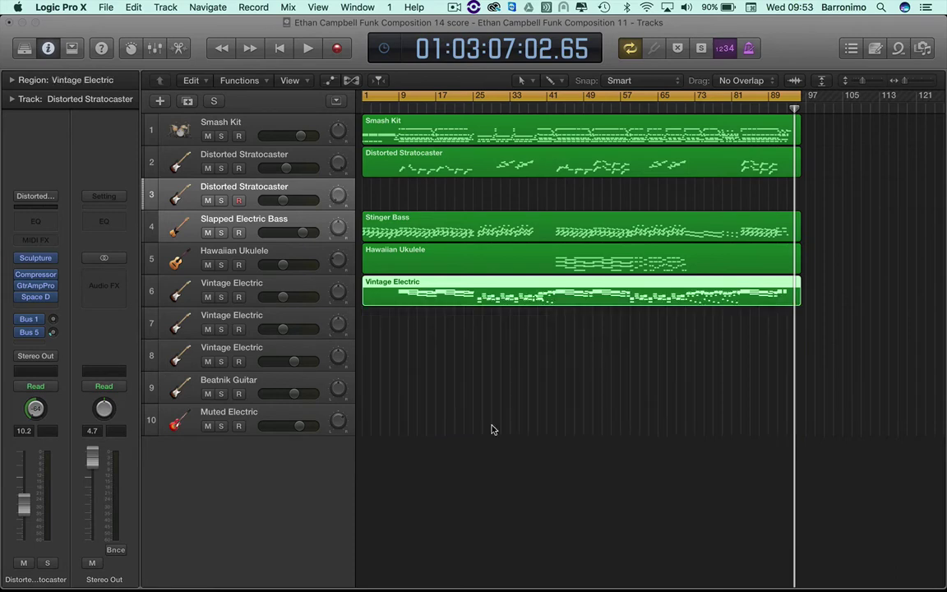
Step: Delete the empty Distorted Stratocaster, Vintage Electric, Beatnik Guitar and Muted Electric tracks
{"action": "left_click", "coordinate": [274, 196]}
{"action": "key", "text": "super+BackSpace"}
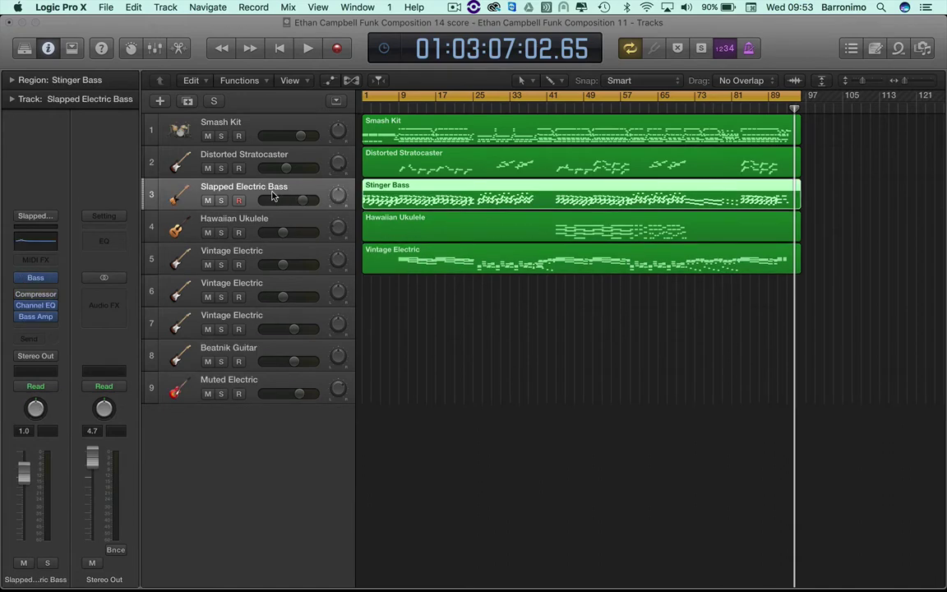
{"action": "key", "text": "Down"}
{"action": "key", "text": "Down"}
{"action": "key", "text": "Down"}
{"action": "key", "text": "super+BackSpace"}
{"action": "key", "text": "super+BackSpace"}
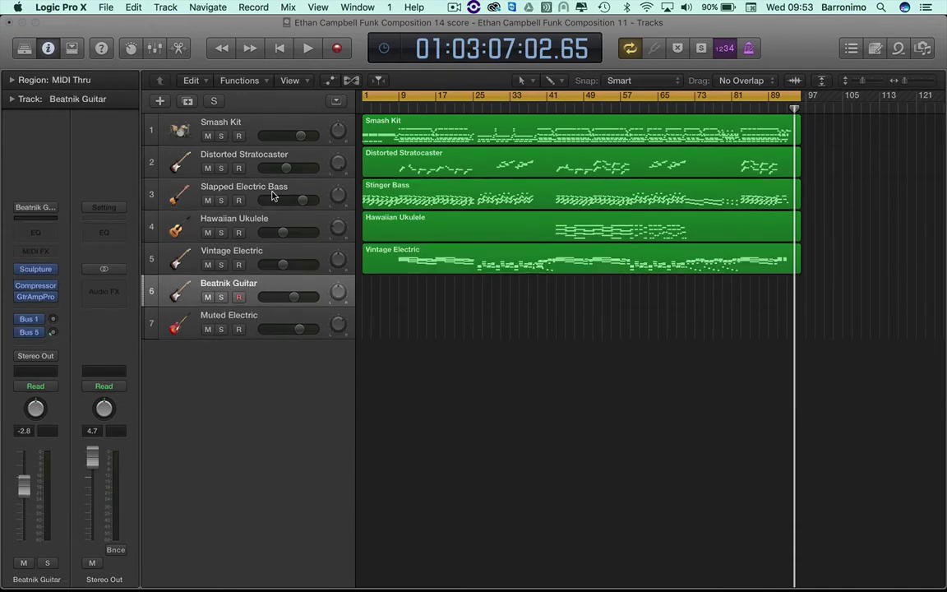
{"action": "key", "text": "super+BackSpace"}
{"action": "key", "text": "super+BackSpace"}
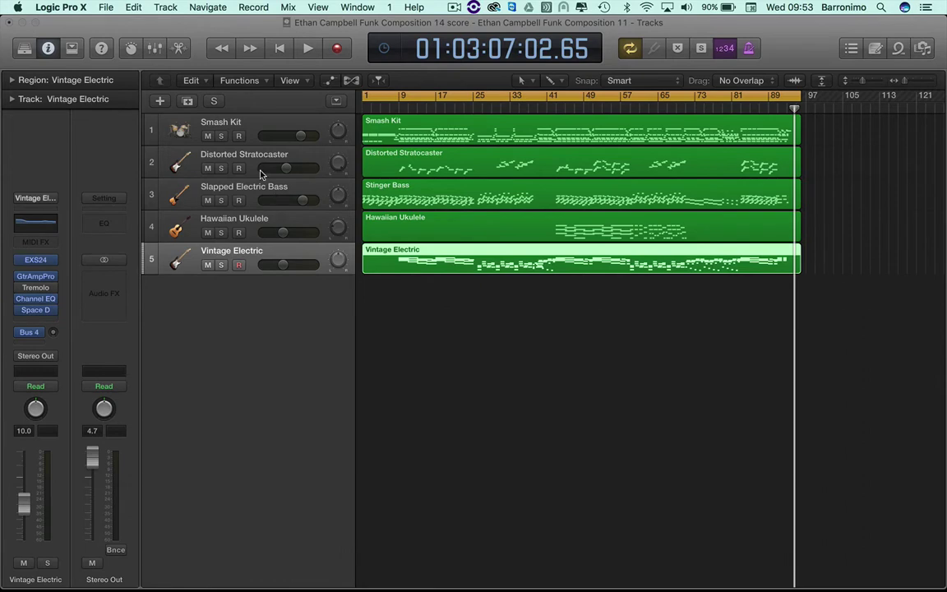
{"action": "left_click", "coordinate": [222, 124]}
Step: Reorder the tracks so Slapped Electric Bass is fourth and Smash Kit last
{"action": "left_click_drag", "start_coordinate": [222, 125], "coordinate": [230, 289]}
{"action": "left_click_drag", "start_coordinate": [236, 167], "coordinate": [279, 234]}
{"action": "key", "text": "Up"}
{"action": "key", "text": "Up"}
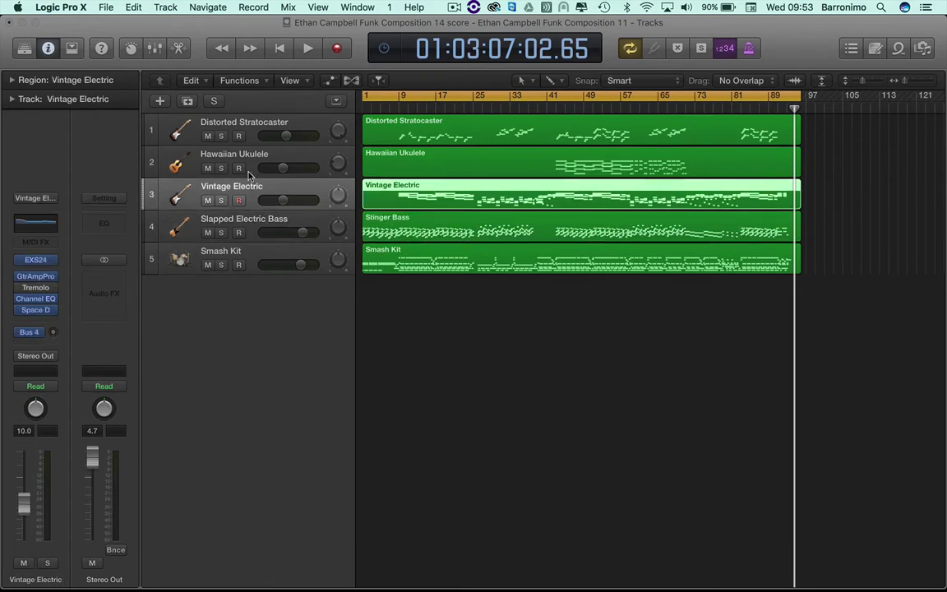
{"action": "left_click", "coordinate": [253, 128]}
{"action": "left_click", "coordinate": [422, 322]}
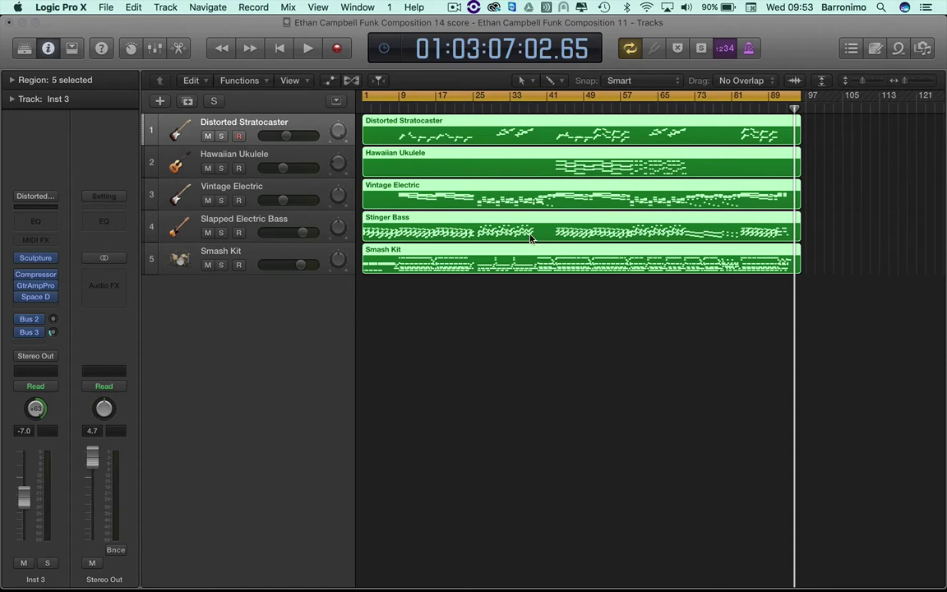
Step: Open the five regions in a separate Score editor window and set it to Page view
{"action": "key", "text": "super+3"}
{"action": "scroll", "coordinate": [559, 376], "scroll_direction": "down", "scroll_amount": 20}
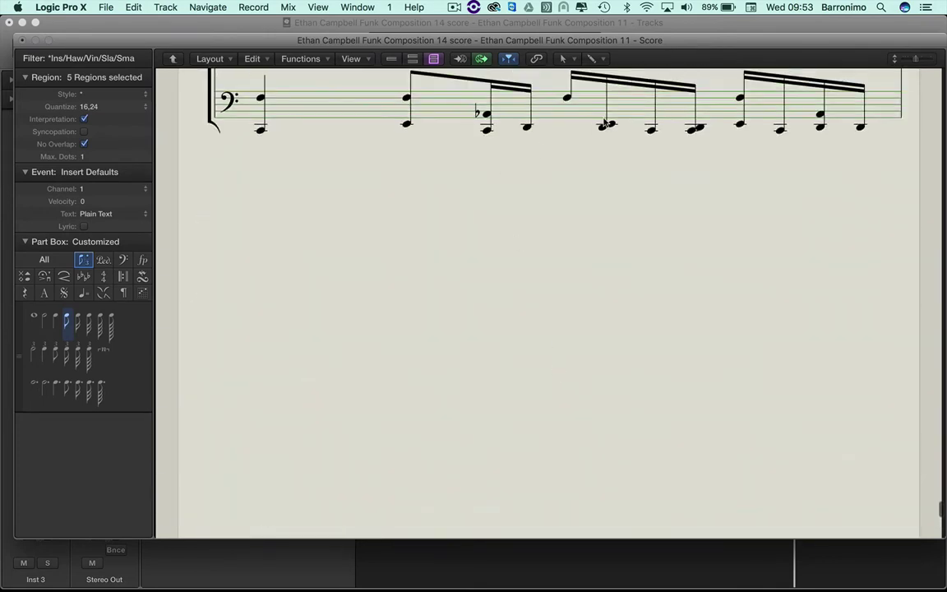
{"action": "left_click", "coordinate": [420, 60]}
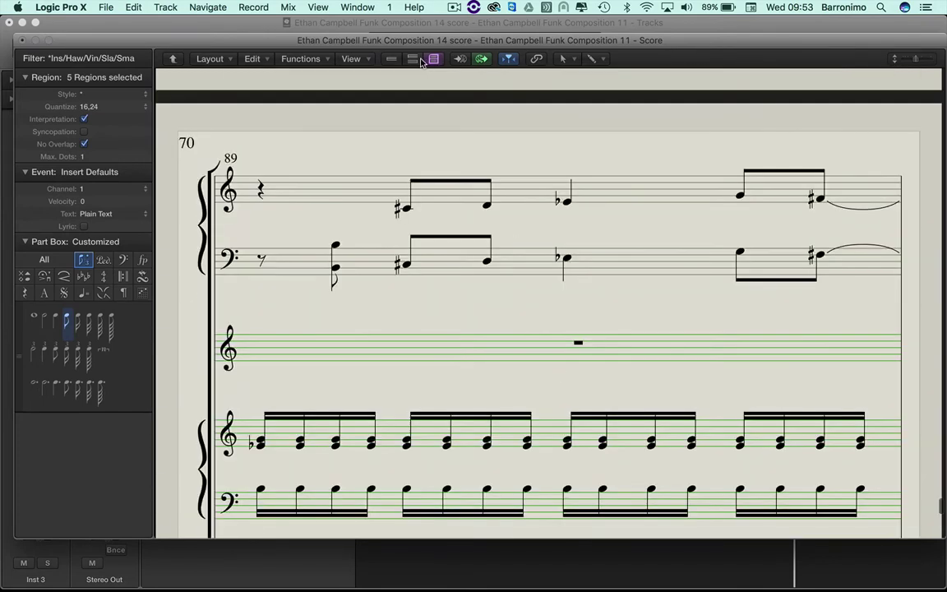
{"action": "left_click", "coordinate": [391, 59]}
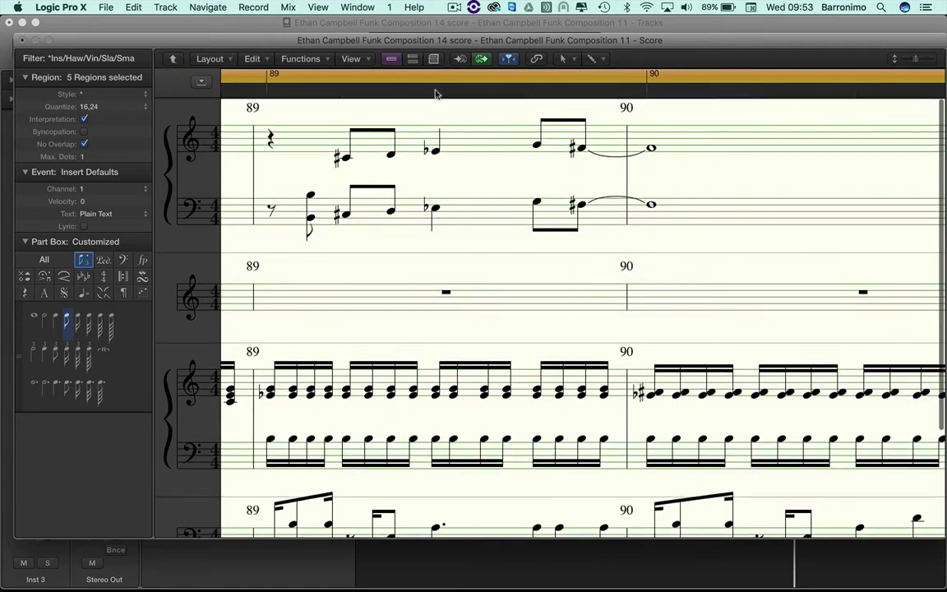
{"action": "left_click", "coordinate": [433, 60]}
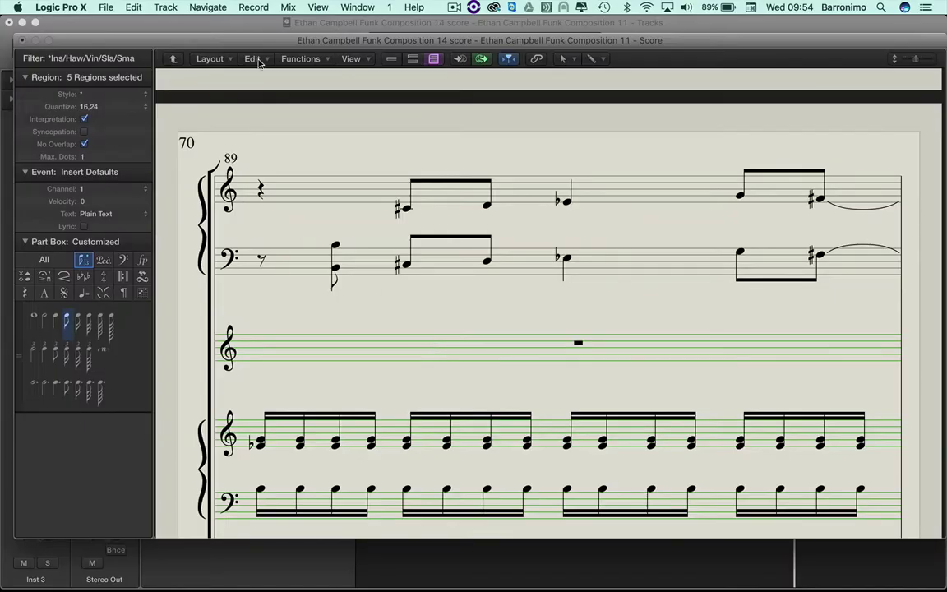
Step: Switch the score's page setup to landscape orientation
{"action": "left_click", "coordinate": [106, 8]}
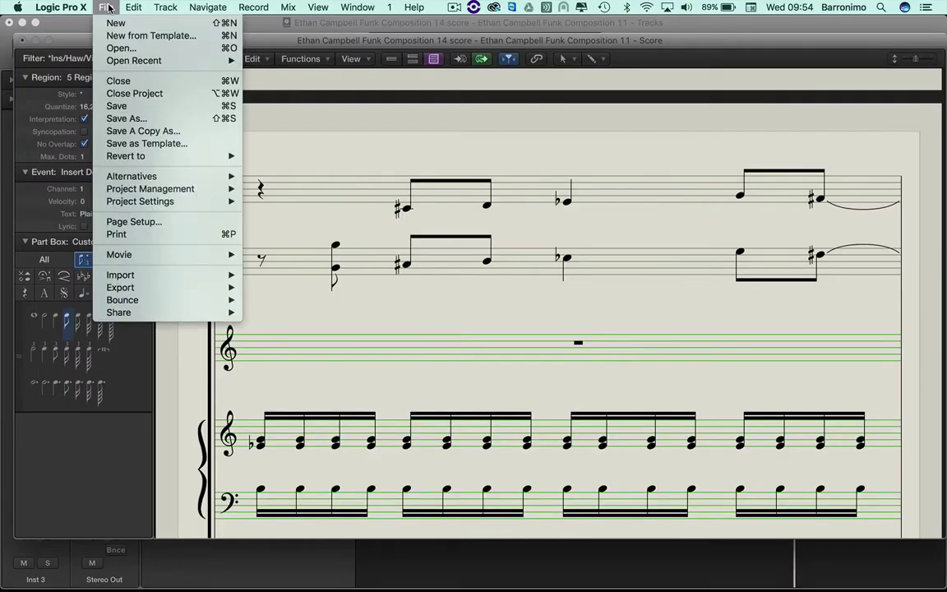
{"action": "left_click", "coordinate": [130, 222]}
{"action": "left_click", "coordinate": [467, 246]}
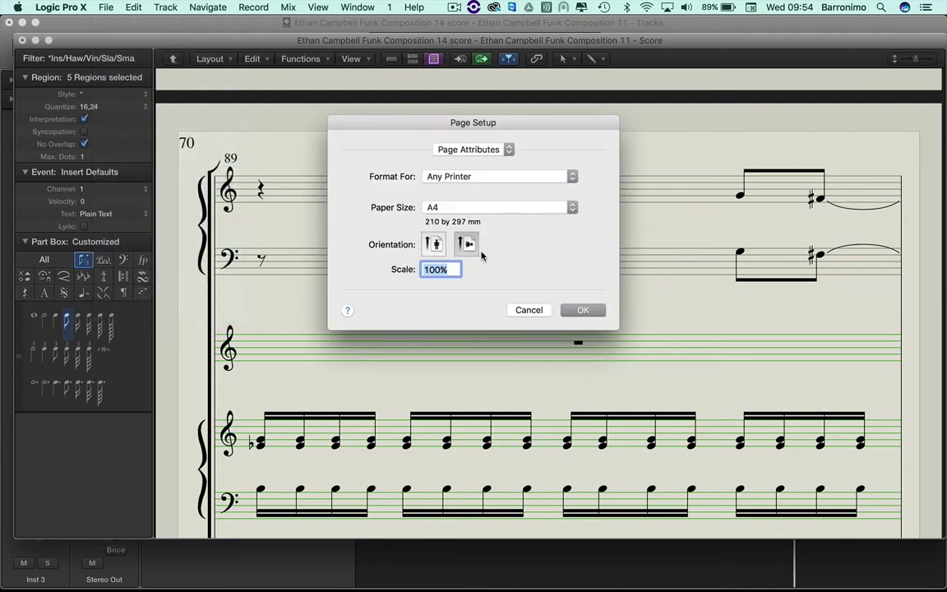
{"action": "left_click", "coordinate": [583, 310]}
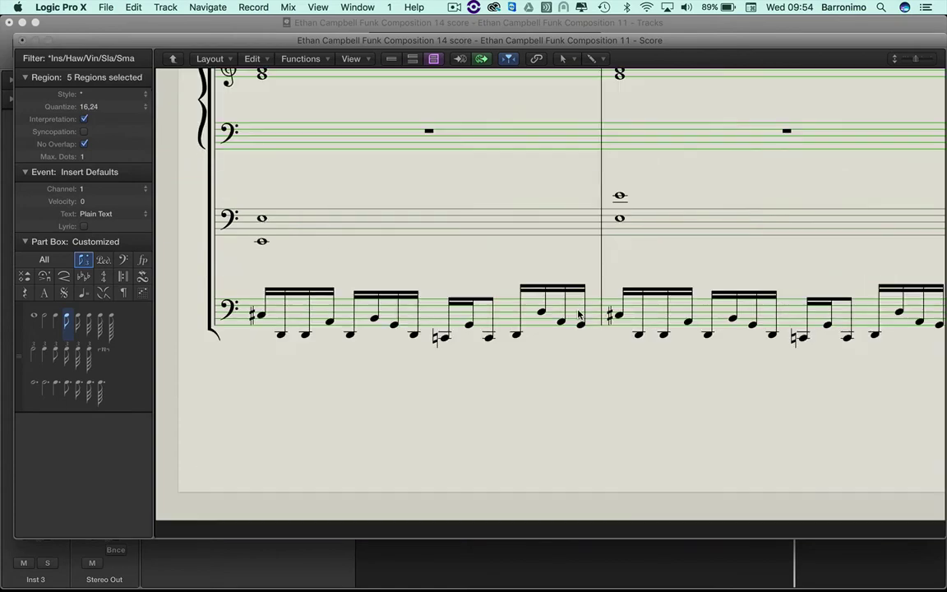
{"action": "scroll", "coordinate": [489, 407], "scroll_direction": "up", "scroll_amount": 2}
{"action": "scroll", "coordinate": [493, 402], "scroll_direction": "up", "scroll_amount": 10}
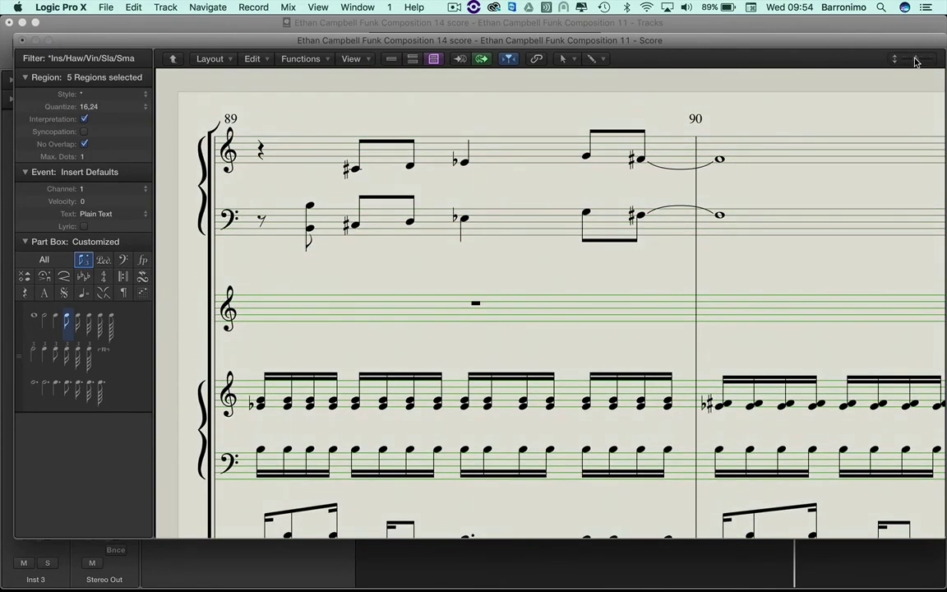
Step: Zoom out, review the reflowed pages, and compare them with the PowerPoint checklist
{"action": "left_click_drag", "start_coordinate": [918, 62], "coordinate": [820, 54]}
{"action": "scroll", "coordinate": [388, 378], "scroll_direction": "down", "scroll_amount": 5}
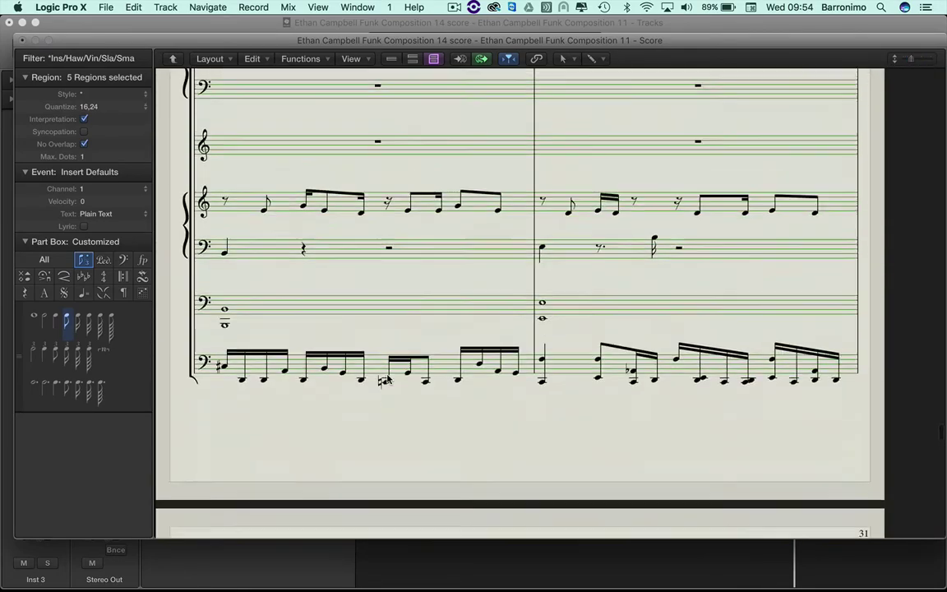
{"action": "scroll", "coordinate": [387, 378], "scroll_direction": "down", "scroll_amount": 15}
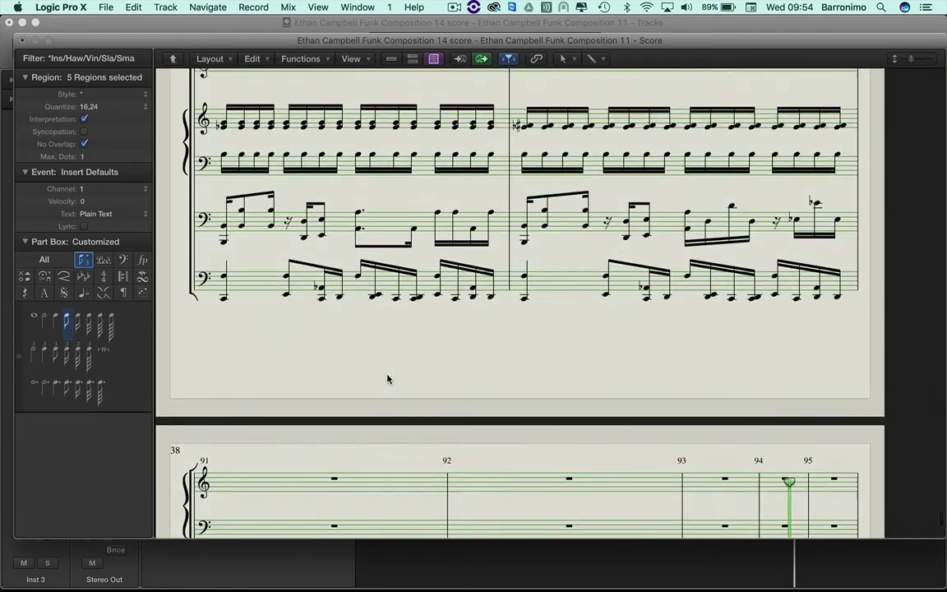
{"action": "scroll", "coordinate": [387, 378], "scroll_direction": "up", "scroll_amount": 20}
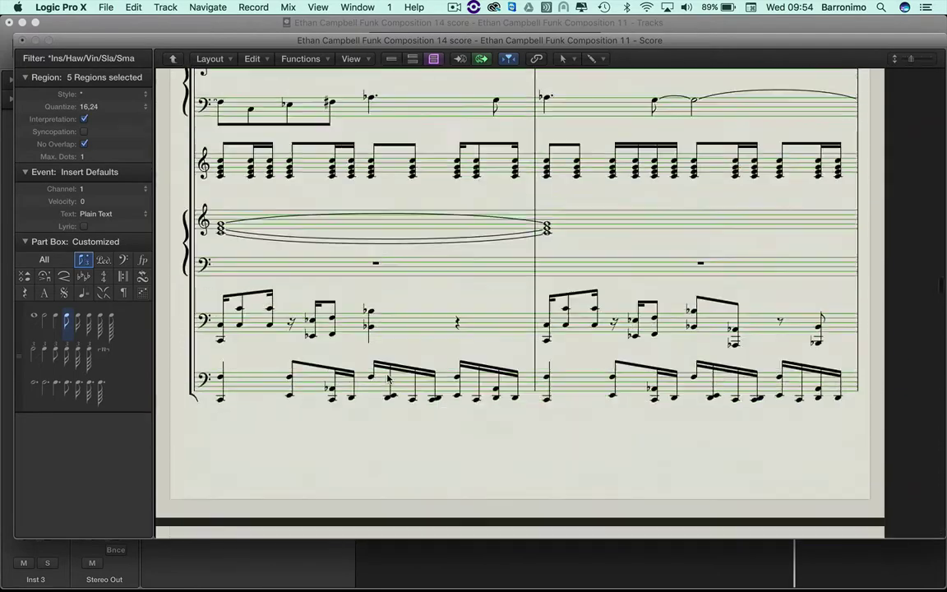
{"action": "scroll", "coordinate": [388, 378], "scroll_direction": "down", "scroll_amount": 8}
{"action": "scroll", "coordinate": [387, 378], "scroll_direction": "up", "scroll_amount": 5}
{"action": "key", "text": "super+Tab"}
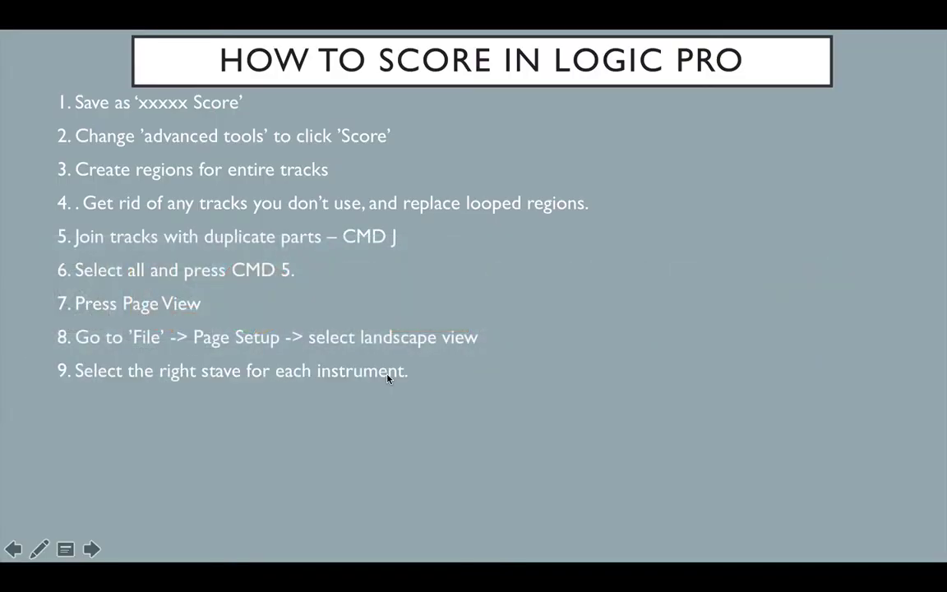
{"action": "key", "text": "super+Tab"}
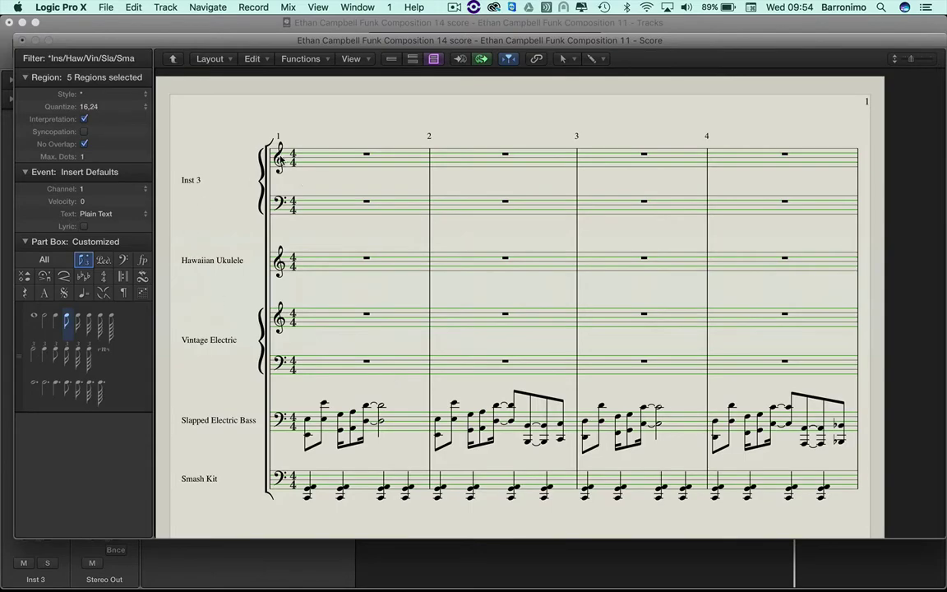
Step: Briefly play the score from bar 1, then stop it
{"action": "left_click", "coordinate": [279, 160]}
{"action": "left_click", "coordinate": [190, 182]}
{"action": "key", "text": "space"}
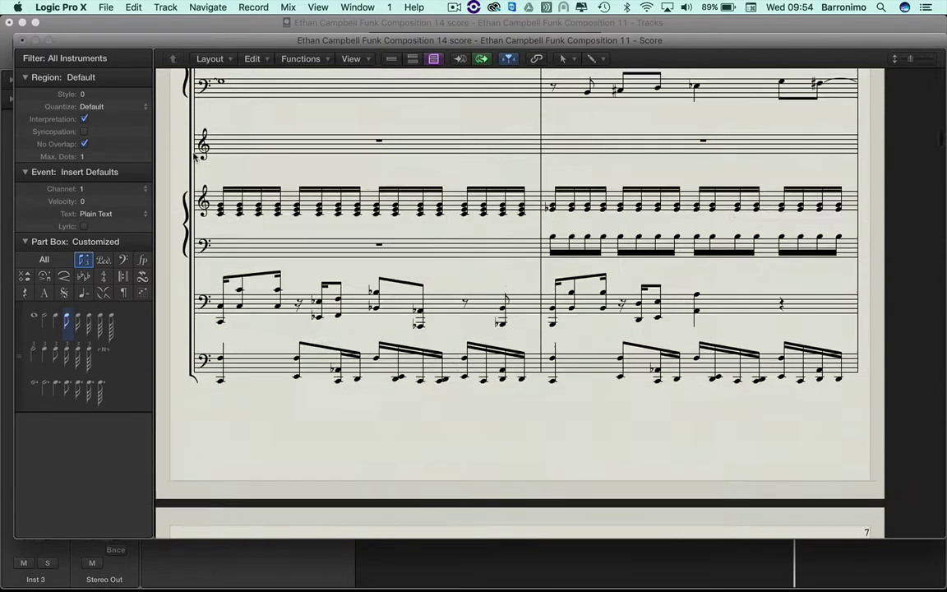
{"action": "right_click", "coordinate": [182, 182]}
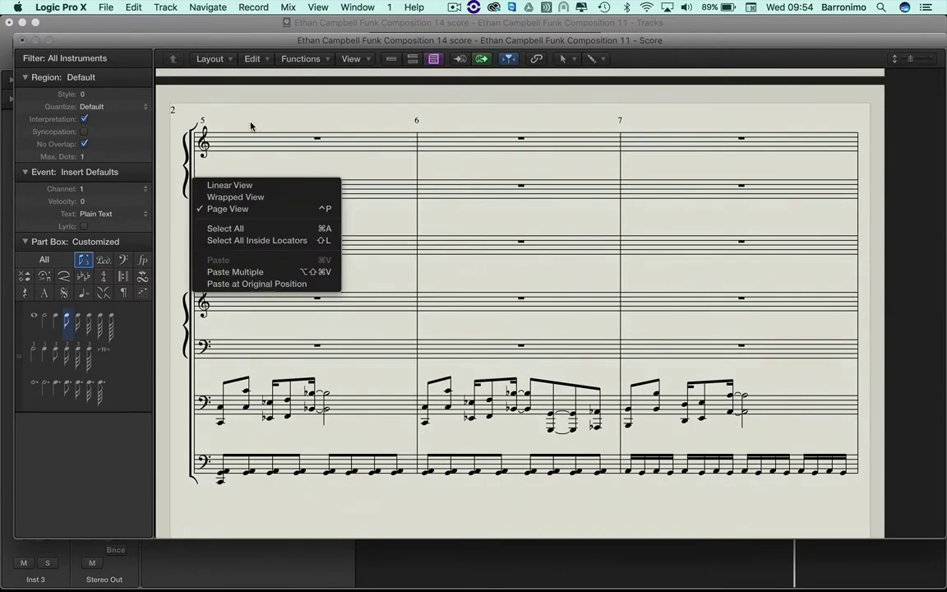
{"action": "left_click", "coordinate": [424, 213]}
{"action": "key", "text": "space"}
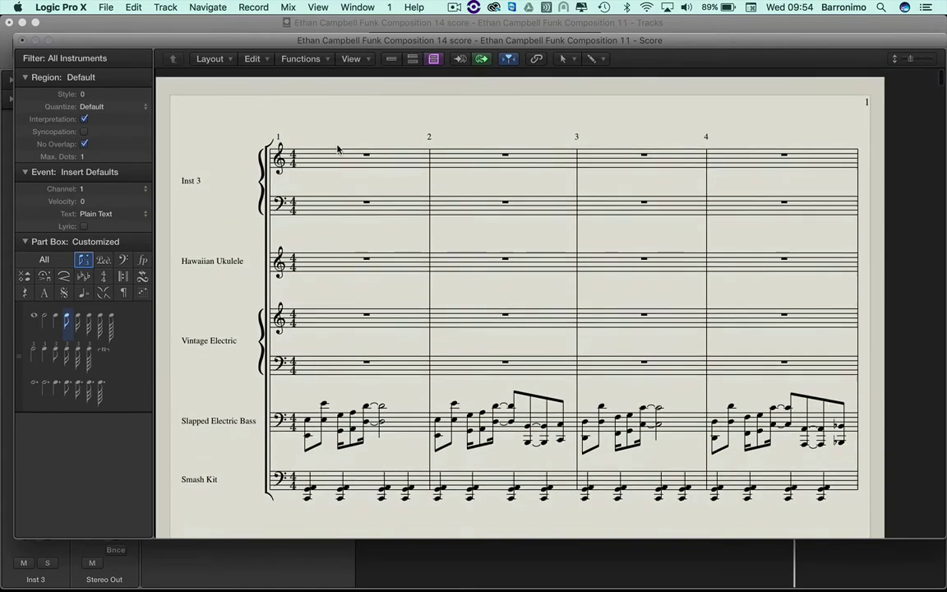
Step: Set the Inst 3 region's staff style to Guitar, after trying Treble and Bass
{"action": "left_click", "coordinate": [191, 128]}
{"action": "scroll", "coordinate": [396, 272], "scroll_direction": "down", "scroll_amount": 10}
{"action": "scroll", "coordinate": [395, 273], "scroll_direction": "down", "scroll_amount": 5}
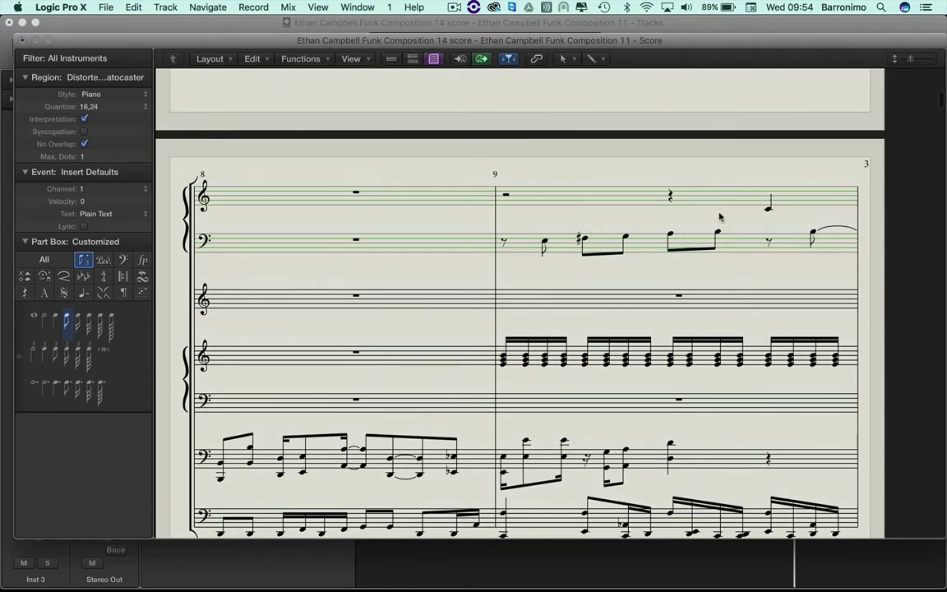
{"action": "left_click", "coordinate": [91, 94]}
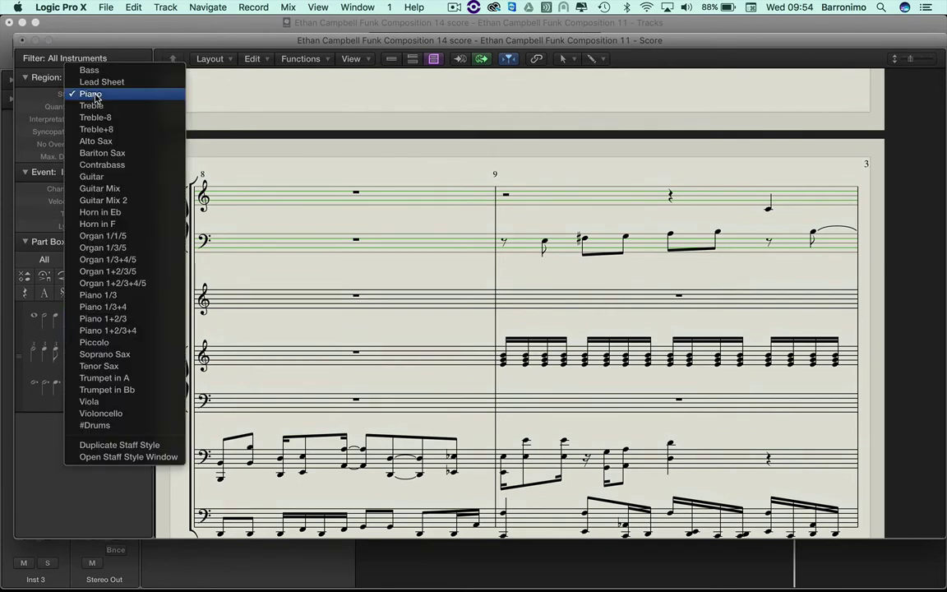
{"action": "left_click", "coordinate": [96, 108]}
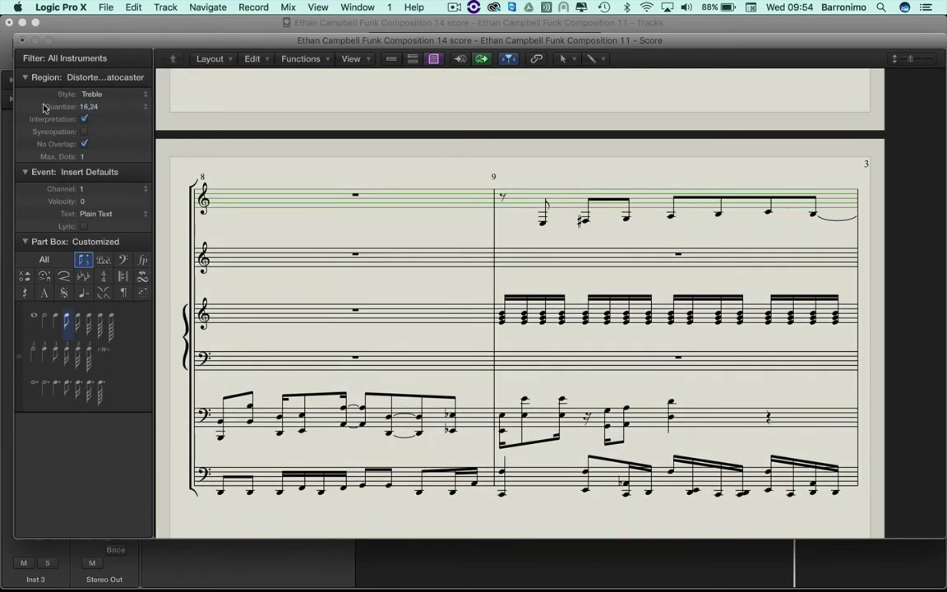
{"action": "left_click", "coordinate": [95, 95]}
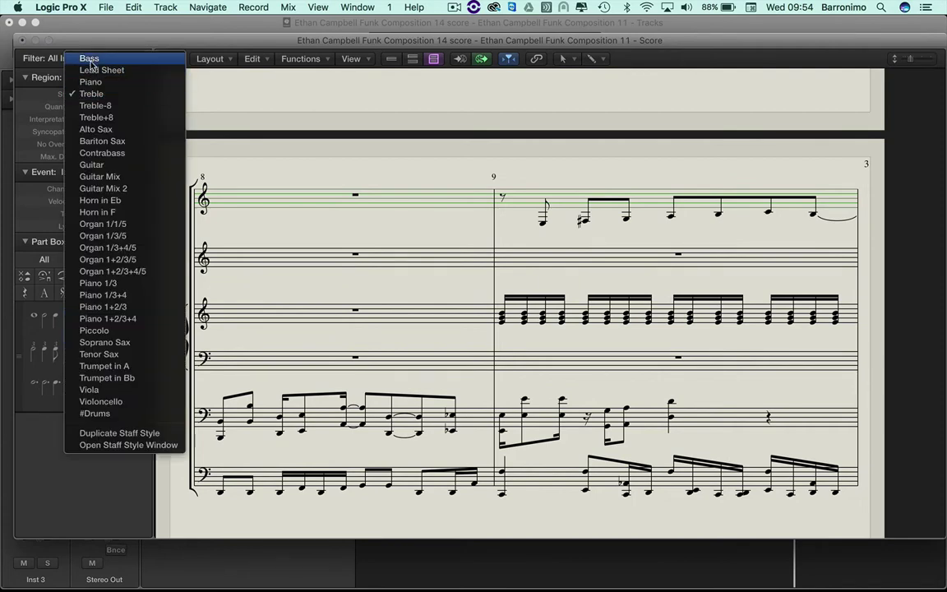
{"action": "left_click", "coordinate": [84, 59]}
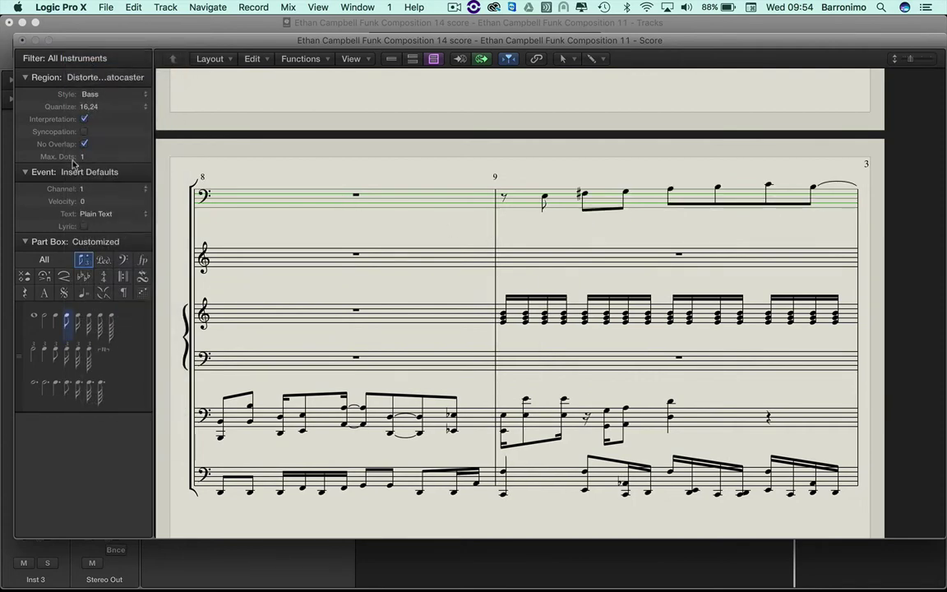
{"action": "left_click", "coordinate": [86, 94]}
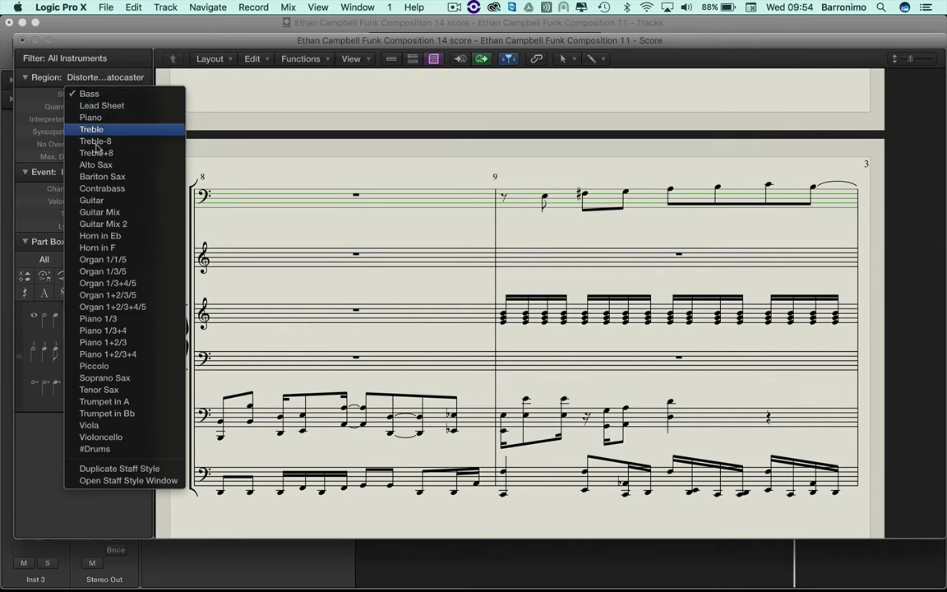
{"action": "left_click", "coordinate": [95, 201]}
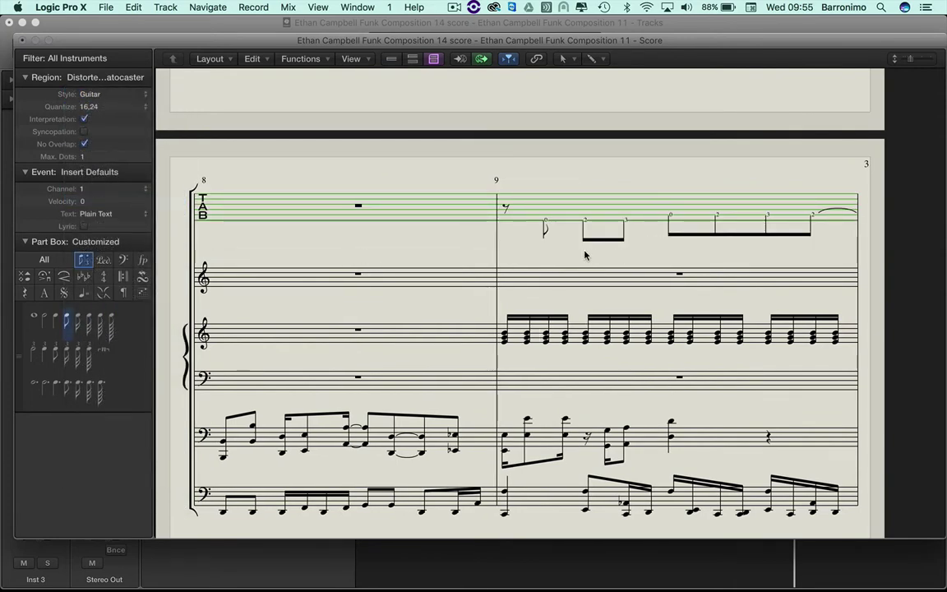
Step: Set the Vintage Electric region's staff style to Guitar
{"action": "scroll", "coordinate": [412, 274], "scroll_direction": "up", "scroll_amount": 15}
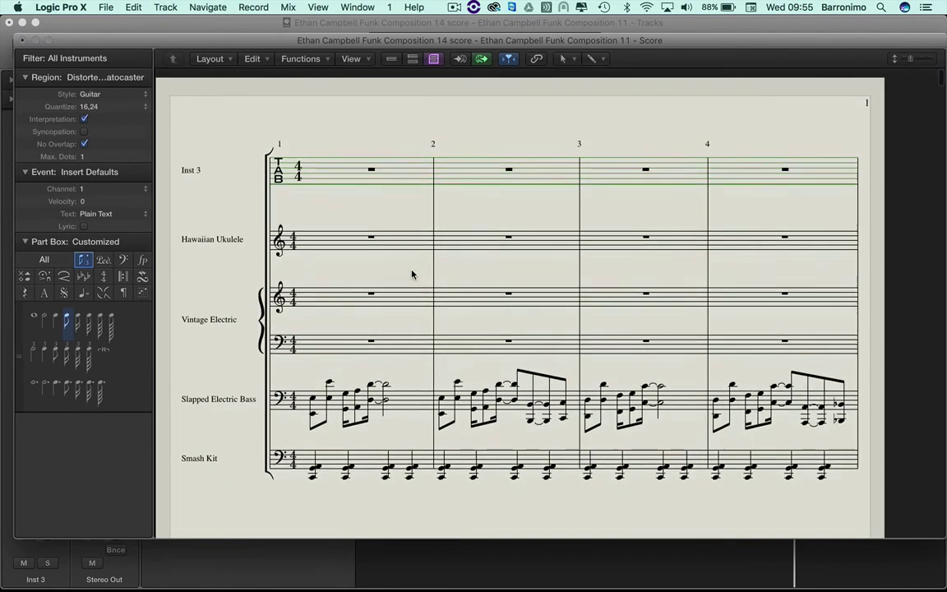
{"action": "left_click", "coordinate": [349, 241]}
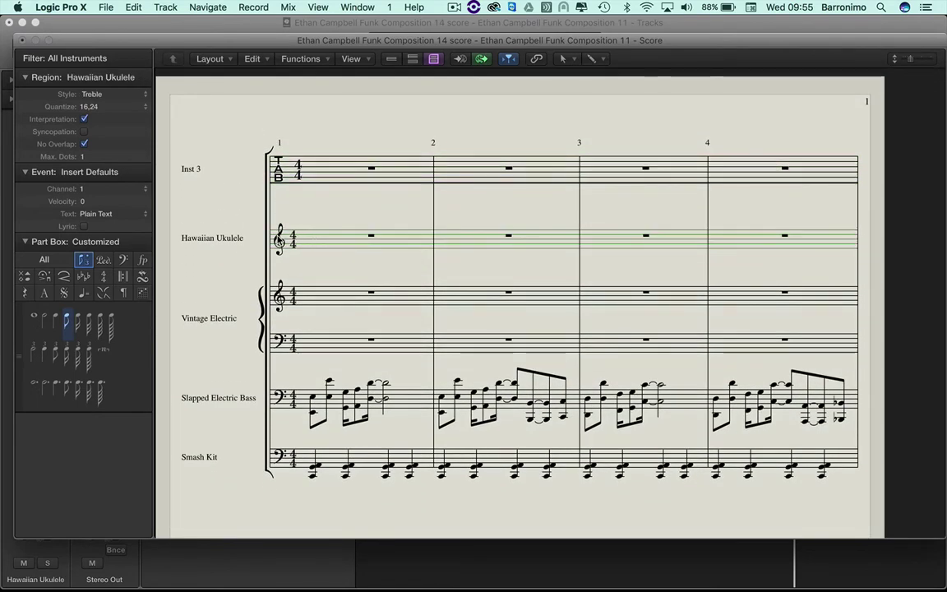
{"action": "scroll", "coordinate": [322, 245], "scroll_direction": "down", "scroll_amount": 3}
{"action": "left_click", "coordinate": [322, 245]}
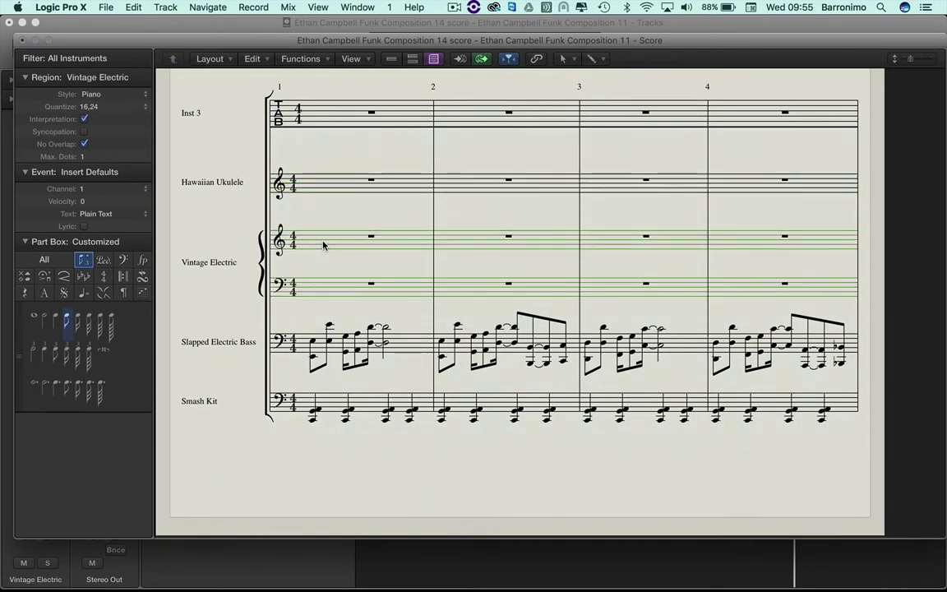
{"action": "left_click", "coordinate": [89, 93]}
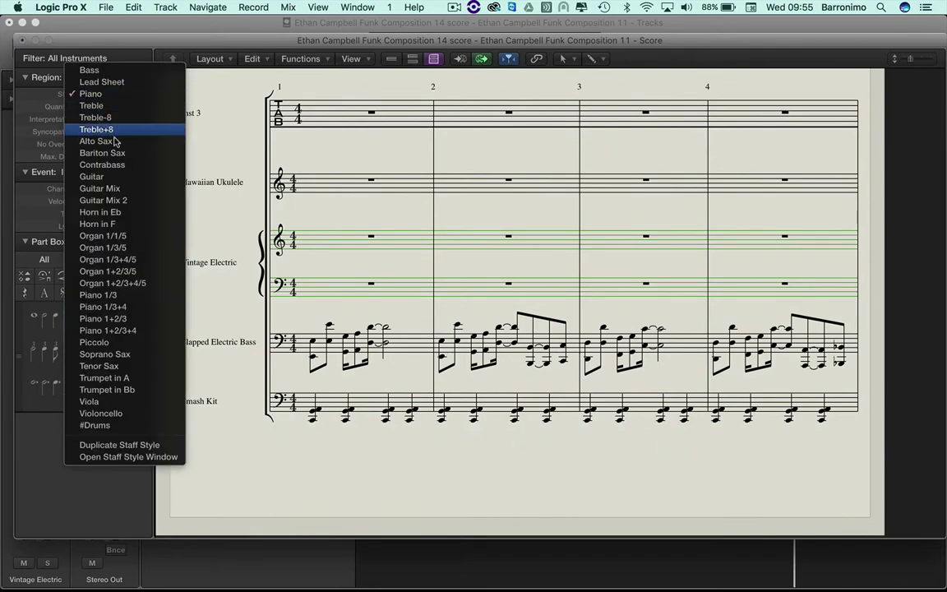
{"action": "left_click", "coordinate": [92, 176]}
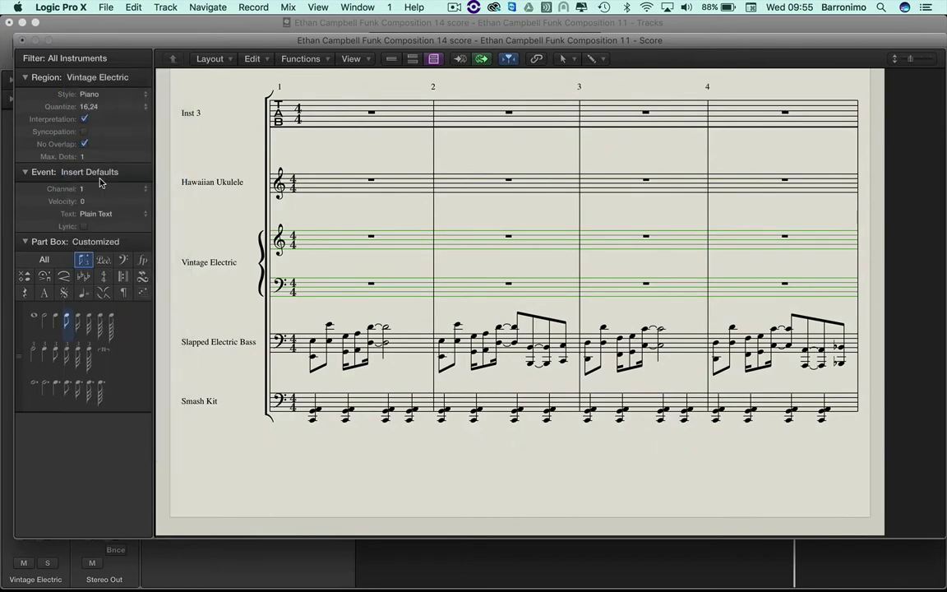
Step: Give the Smash Kit region the #Drums staff style
{"action": "left_click", "coordinate": [305, 323]}
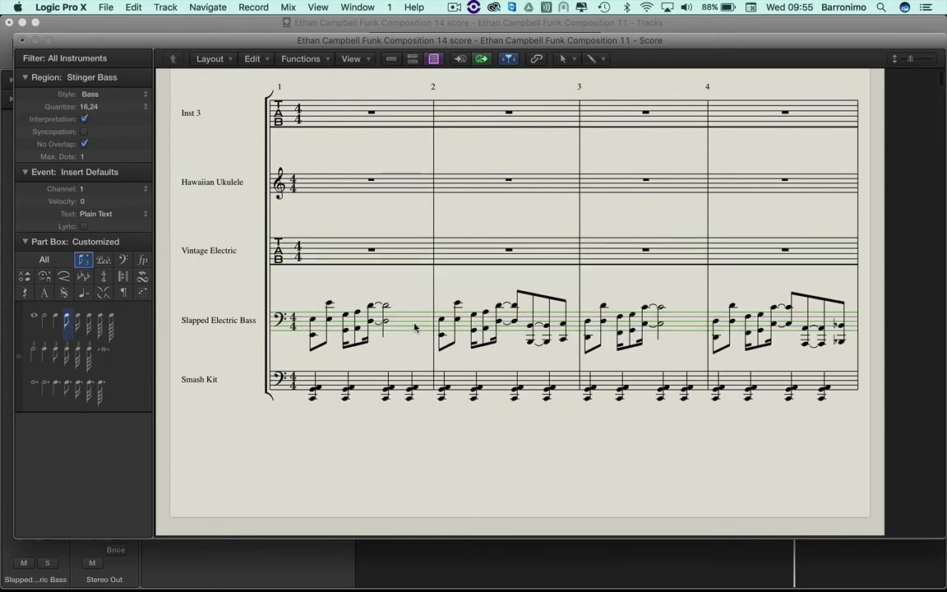
{"action": "scroll", "coordinate": [415, 328], "scroll_direction": "down", "scroll_amount": 3}
{"action": "left_click", "coordinate": [332, 322]}
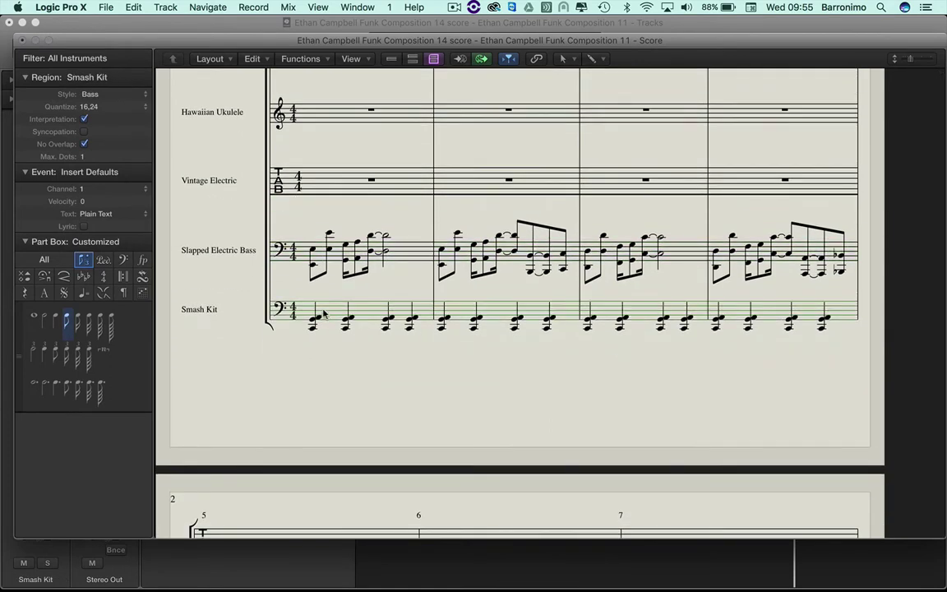
{"action": "left_click", "coordinate": [87, 93]}
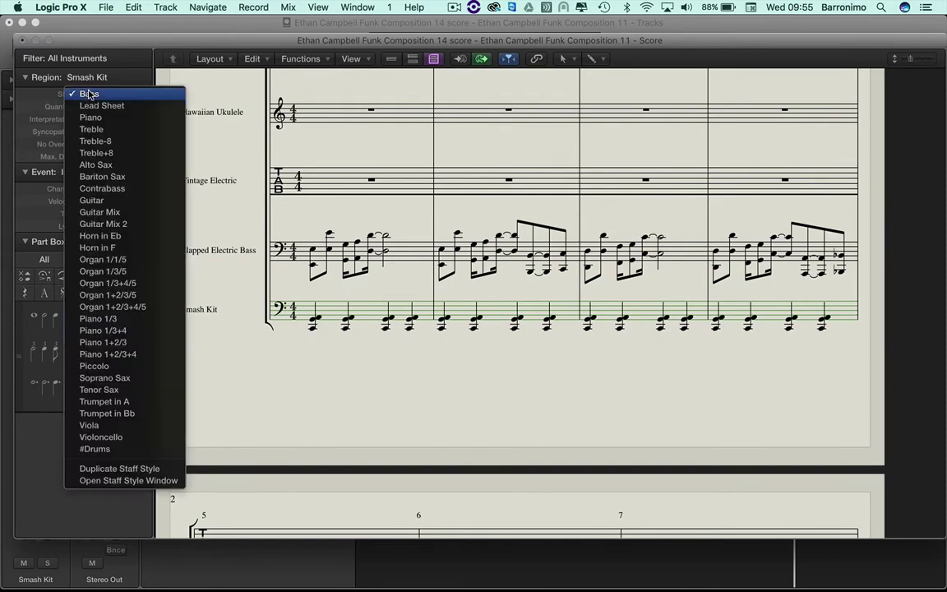
{"action": "left_click", "coordinate": [95, 449]}
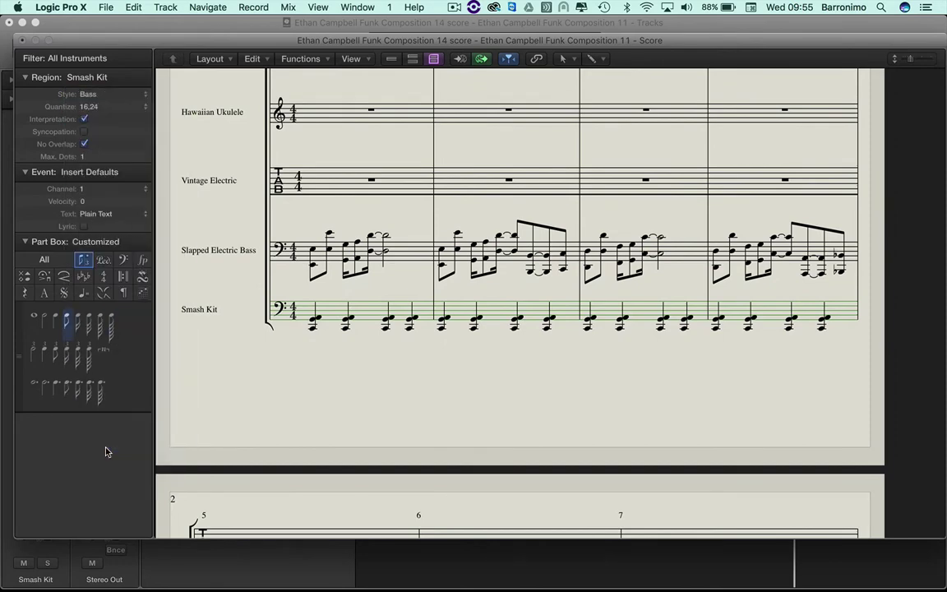
{"action": "scroll", "coordinate": [382, 413], "scroll_direction": "down", "scroll_amount": 20}
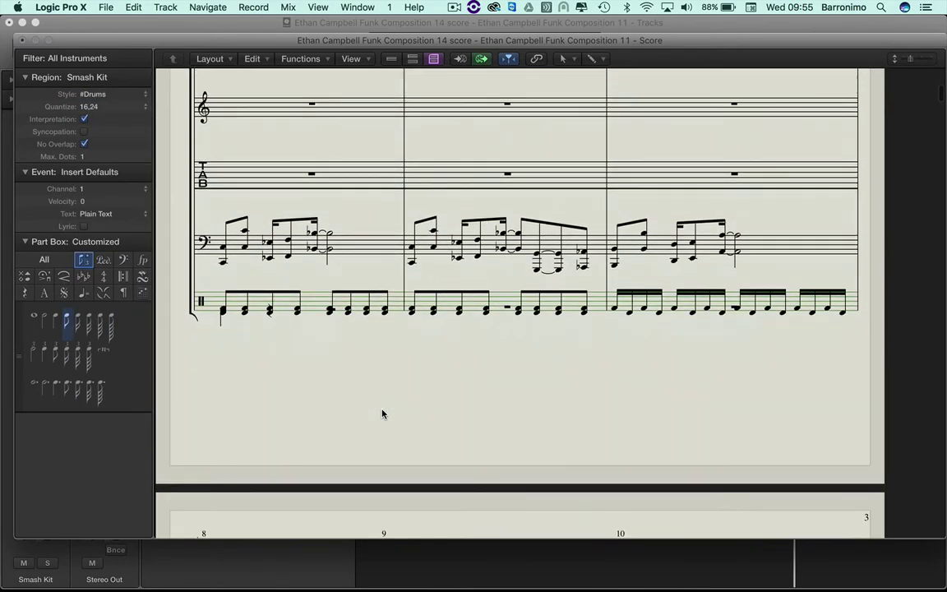
{"action": "scroll", "coordinate": [383, 413], "scroll_direction": "down", "scroll_amount": 2}
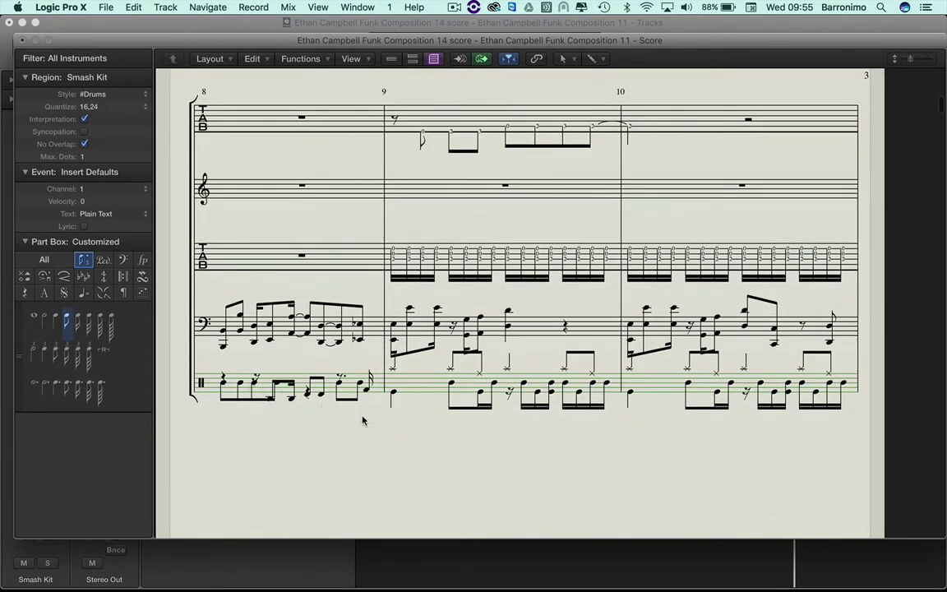
{"action": "scroll", "coordinate": [363, 420], "scroll_direction": "down", "scroll_amount": 5}
{"action": "scroll", "coordinate": [346, 395], "scroll_direction": "up", "scroll_amount": 3}
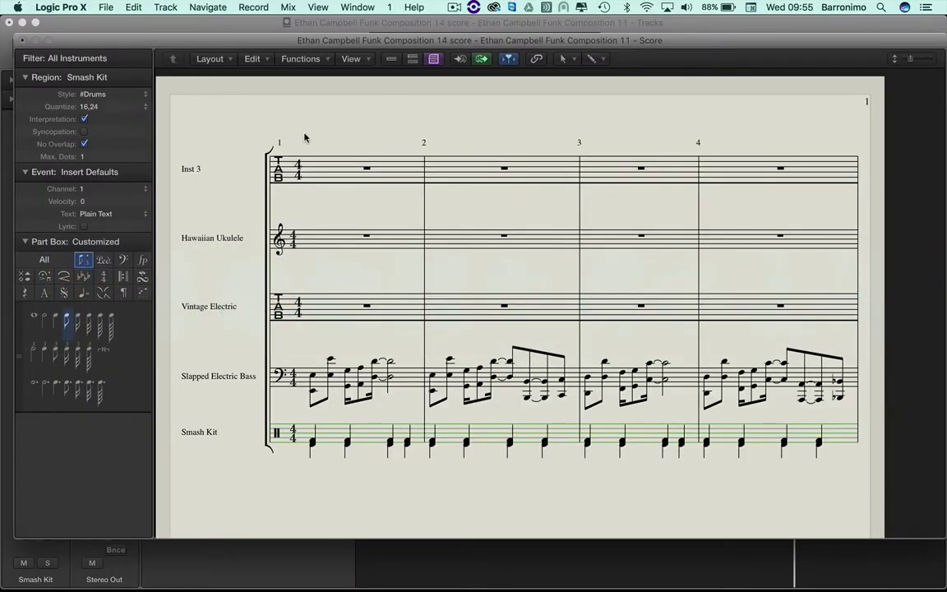
Step: Choose the *Ins/Haw/Vin/Sla/Sma score set from the Filter menu, then reopen that menu
{"action": "left_click", "coordinate": [123, 59]}
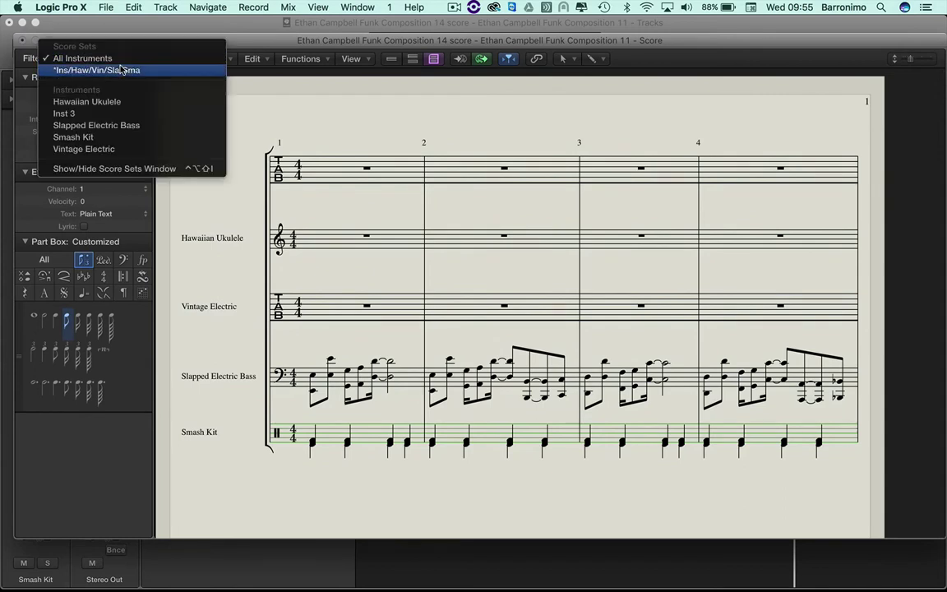
{"action": "left_click", "coordinate": [116, 70]}
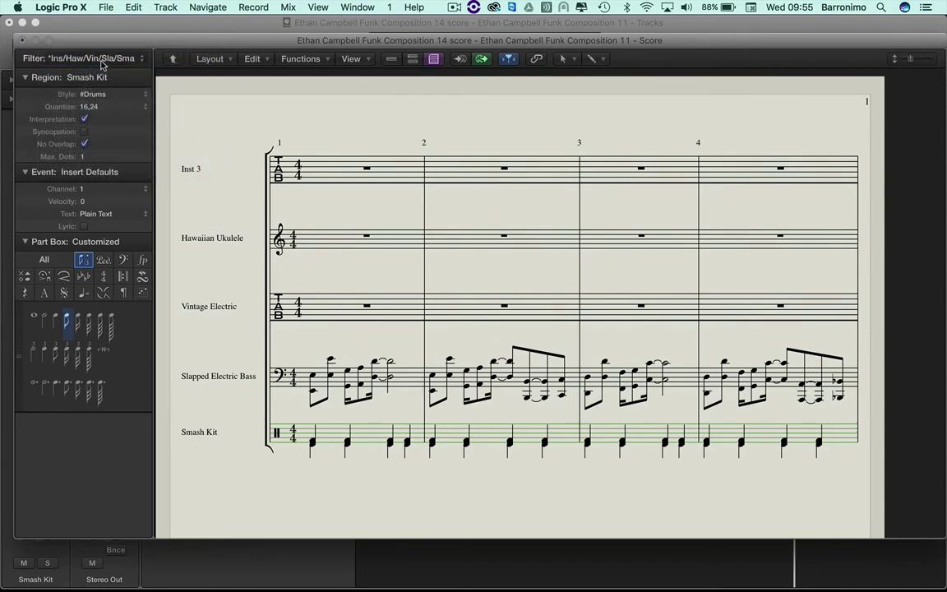
{"action": "left_click", "coordinate": [97, 59]}
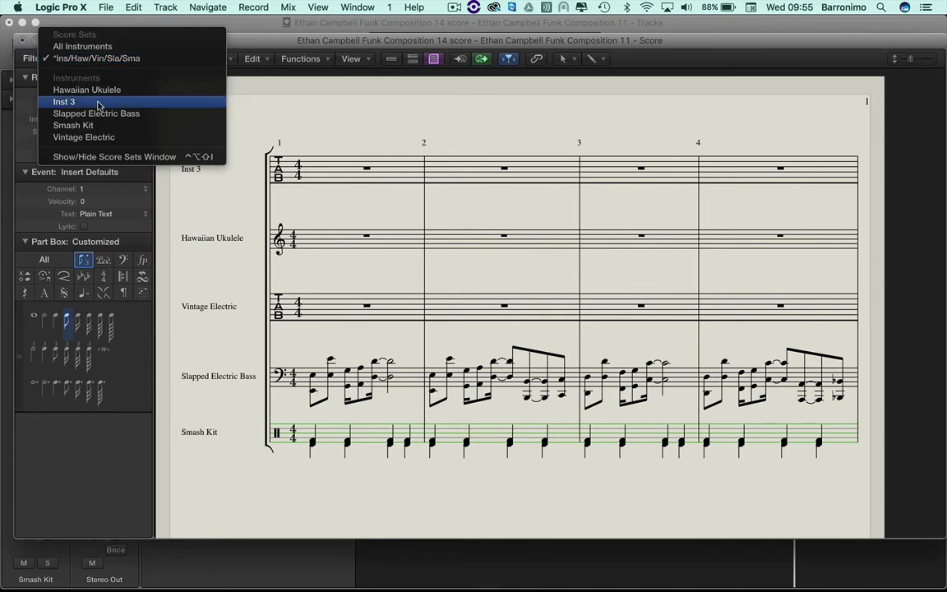
Step: Open the Score Sets window, move it clear of the score, and lower Scale to 58%
{"action": "left_click", "coordinate": [97, 157]}
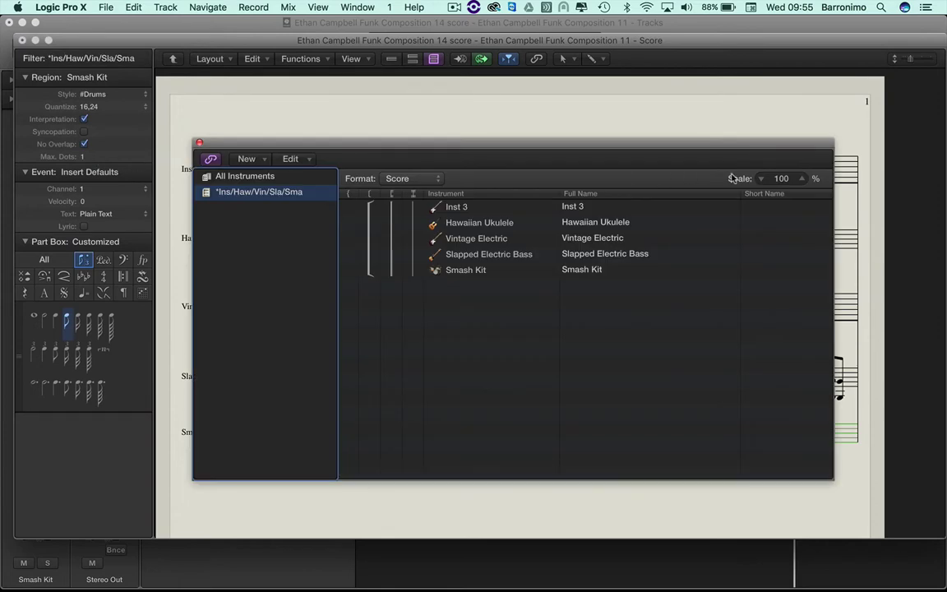
{"action": "left_click_drag", "start_coordinate": [746, 140], "coordinate": [760, 224]}
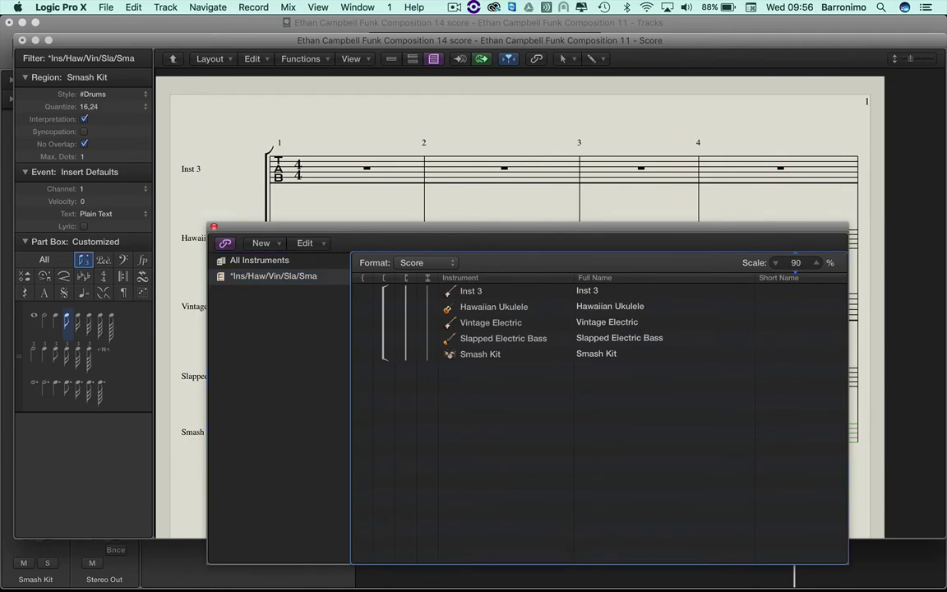
{"action": "scroll", "coordinate": [796, 264], "scroll_direction": "down", "scroll_amount": 5}
{"action": "scroll", "coordinate": [796, 264], "scroll_direction": "down", "scroll_amount": 2}
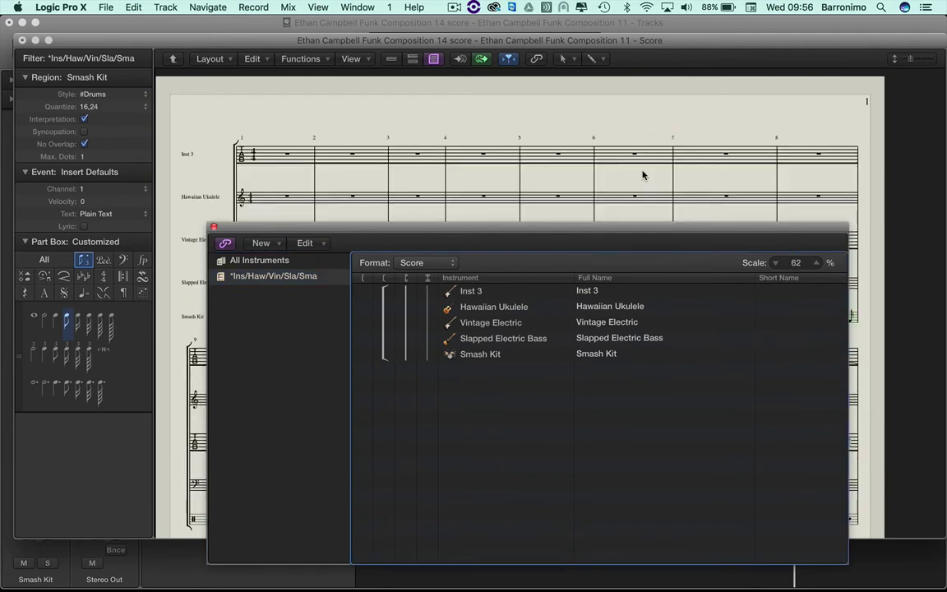
{"action": "left_click_drag", "start_coordinate": [645, 227], "coordinate": [609, 140]}
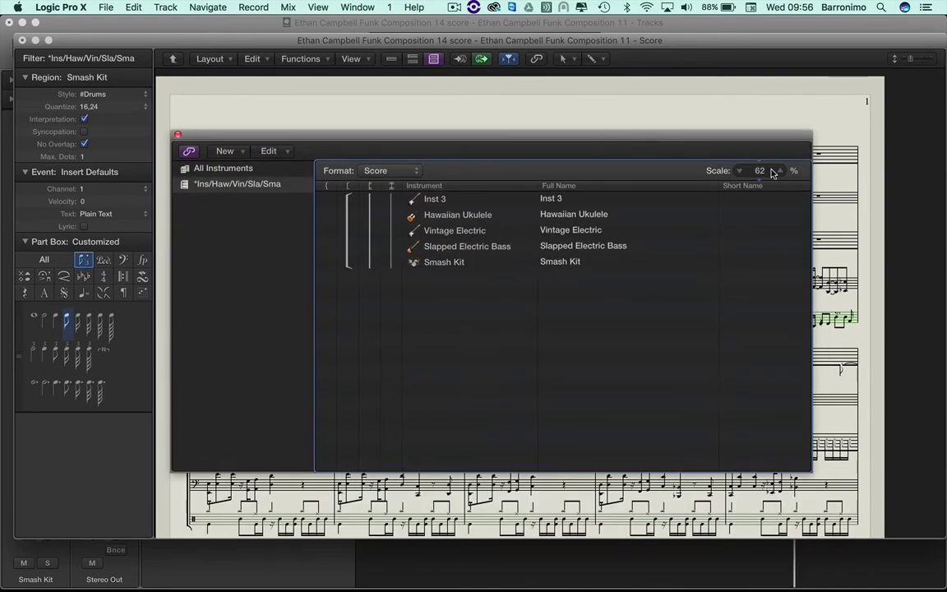
{"action": "scroll", "coordinate": [762, 172], "scroll_direction": "down", "scroll_amount": 2}
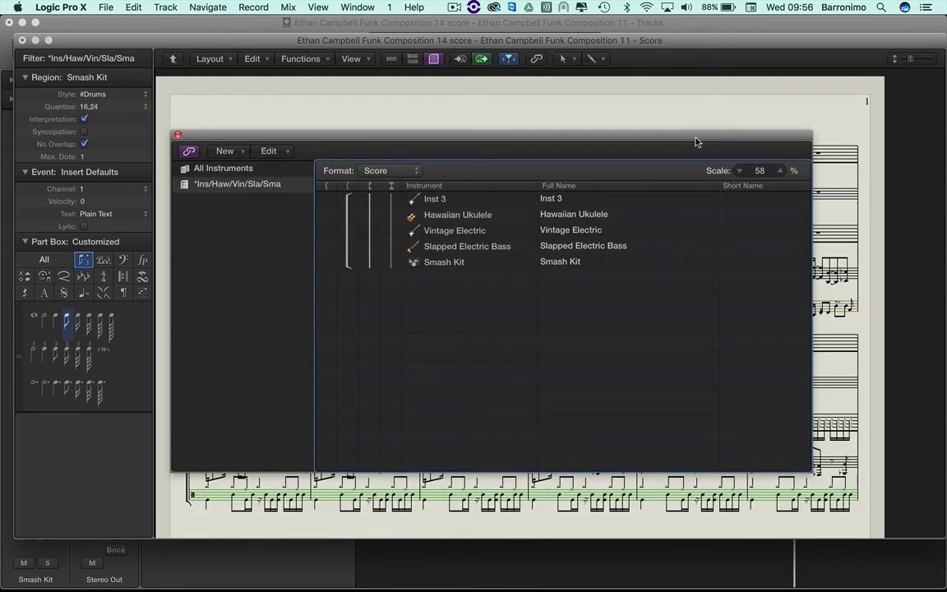
{"action": "left_click_drag", "start_coordinate": [695, 139], "coordinate": [744, 192]}
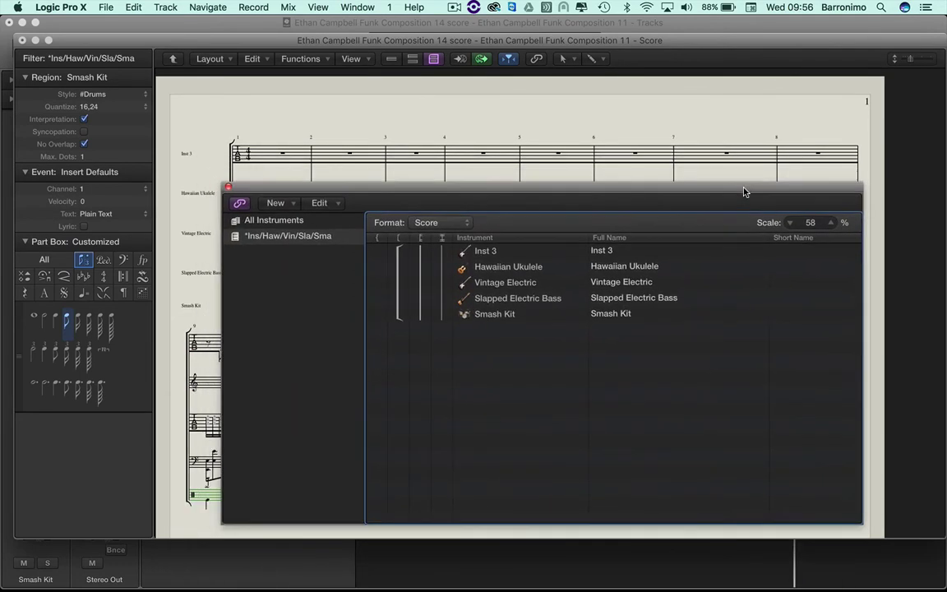
Step: Rename the Inst 3 and Hawaiian Ukulele full names to Guitar Melody and Ukulele
{"action": "double_click", "coordinate": [603, 252]}
{"action": "type", "text": "Guitar Melody"}
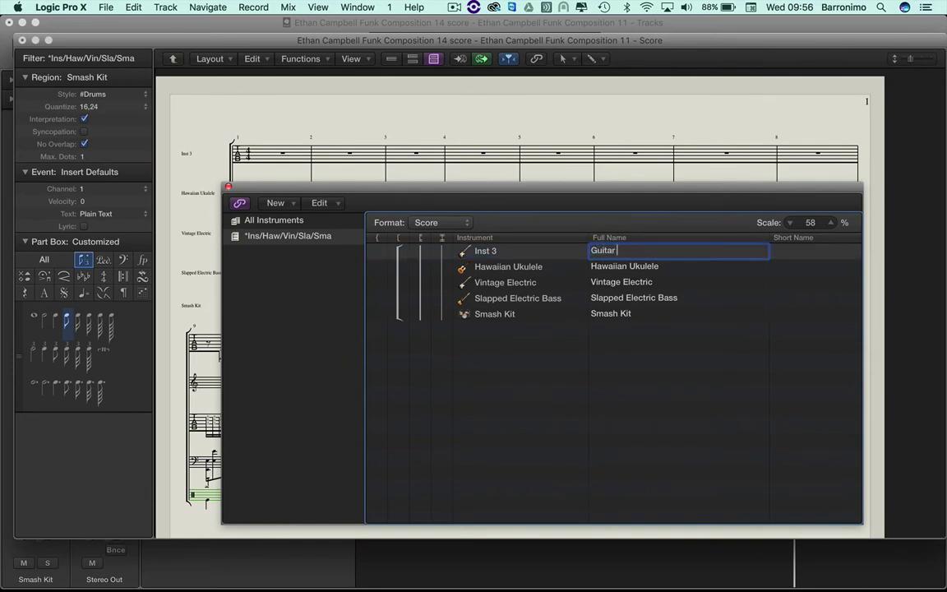
{"action": "left_click", "coordinate": [615, 267]}
{"action": "double_click", "coordinate": [613, 267]}
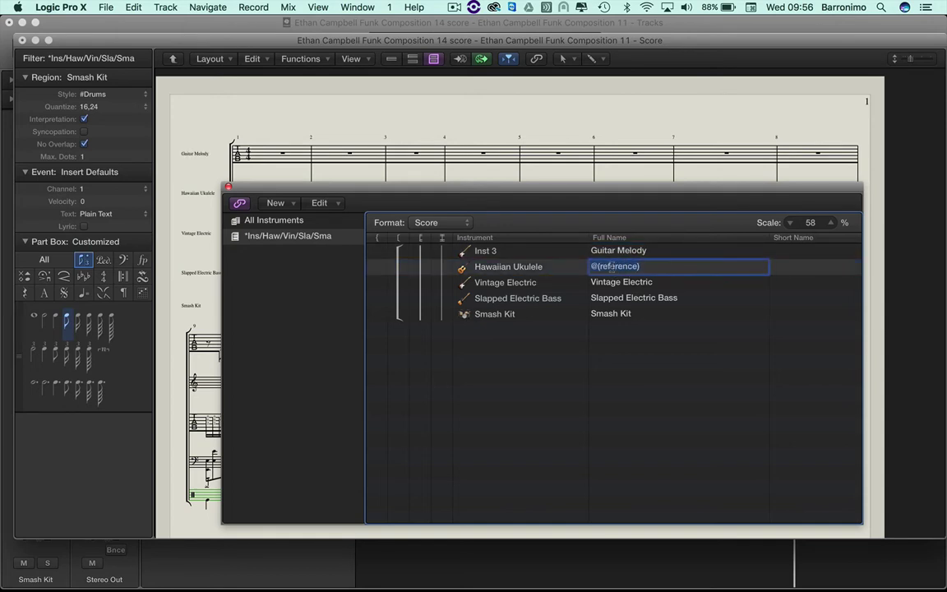
{"action": "type", "text": "U"}
{"action": "key", "text": "Escape"}
{"action": "left_click", "coordinate": [662, 334]}
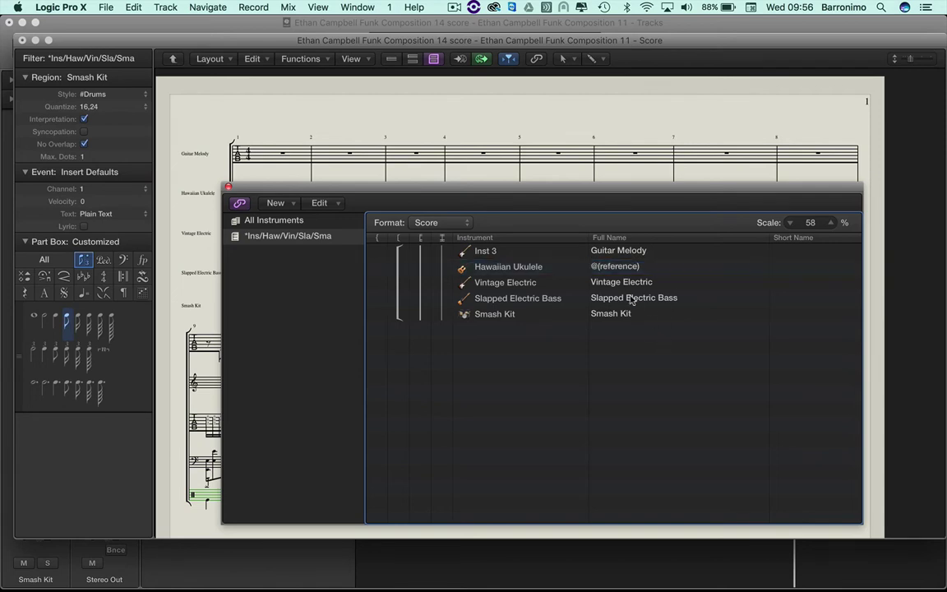
{"action": "double_click", "coordinate": [617, 267]}
{"action": "type", "text": "U"}
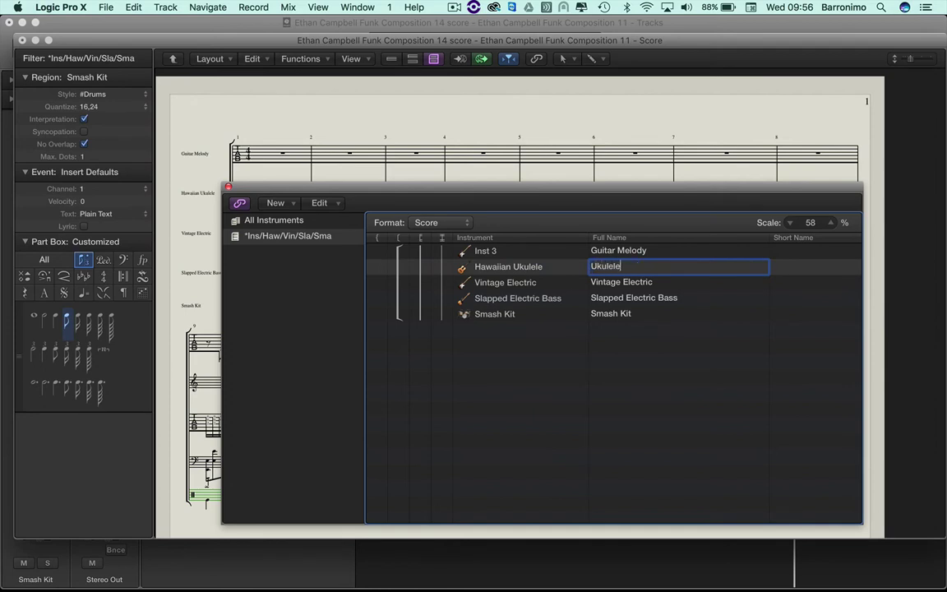
{"action": "type", "text": "kulele"}
{"action": "left_click", "coordinate": [630, 284]}
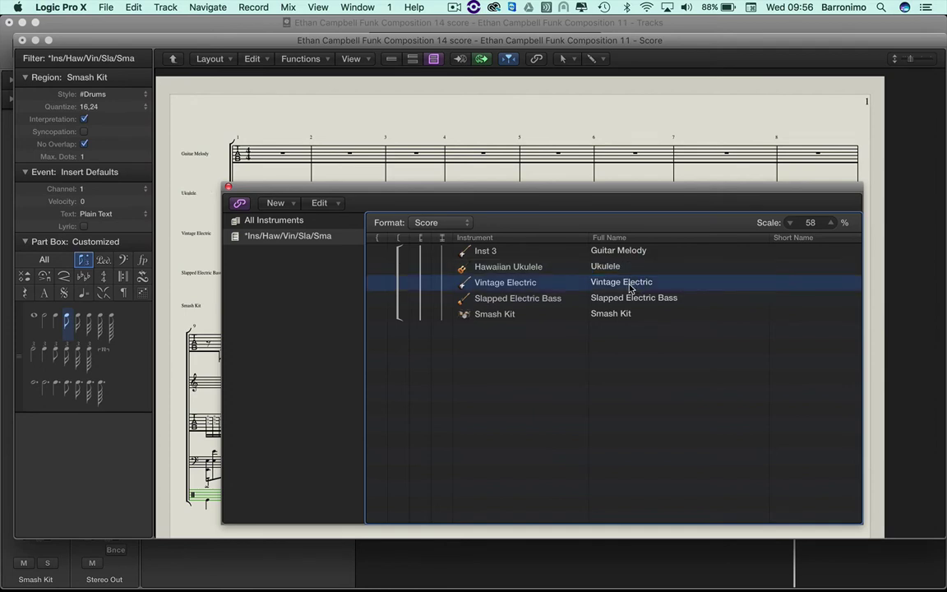
Step: Rename the remaining full names to E Guitar, Bass Guitar and Drums
{"action": "double_click", "coordinate": [630, 284]}
{"action": "type", "text": "G"}
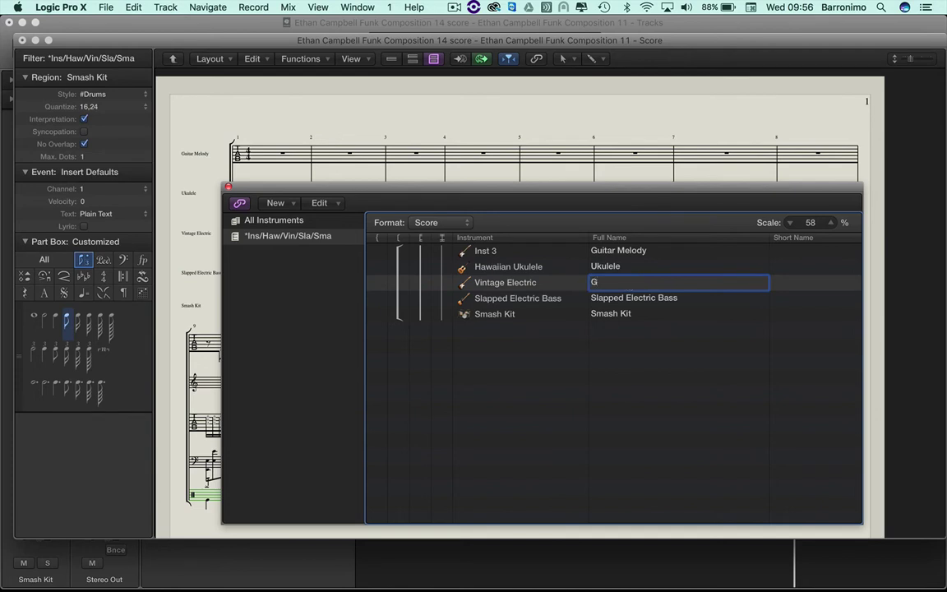
{"action": "type", "text": " Guitar"}
{"action": "left_click", "coordinate": [657, 298]}
{"action": "double_click", "coordinate": [658, 297]}
{"action": "type", "text": "Bass Guitar"}
{"action": "key", "text": "Return"}
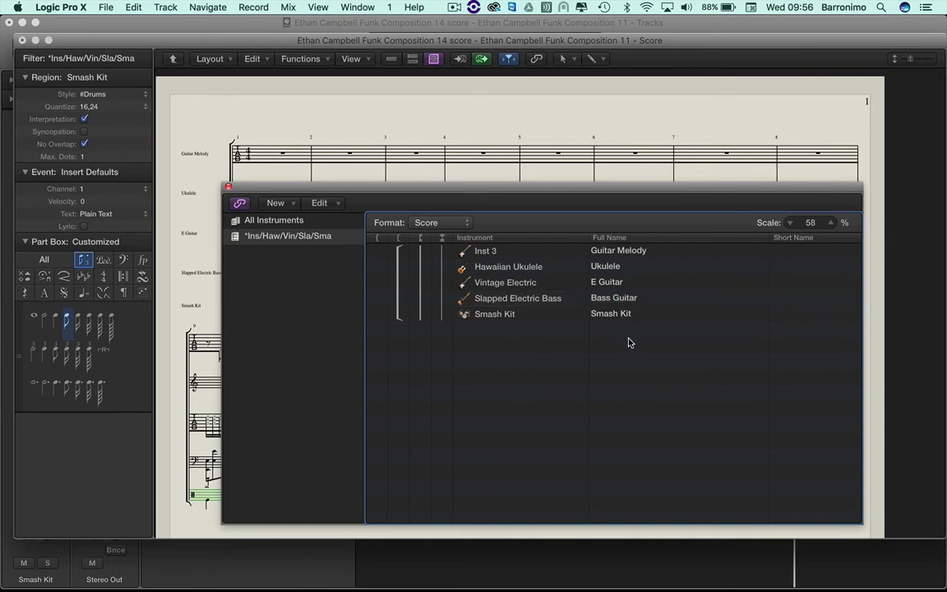
{"action": "left_click", "coordinate": [607, 315]}
{"action": "double_click", "coordinate": [606, 316]}
{"action": "type", "text": "D"}
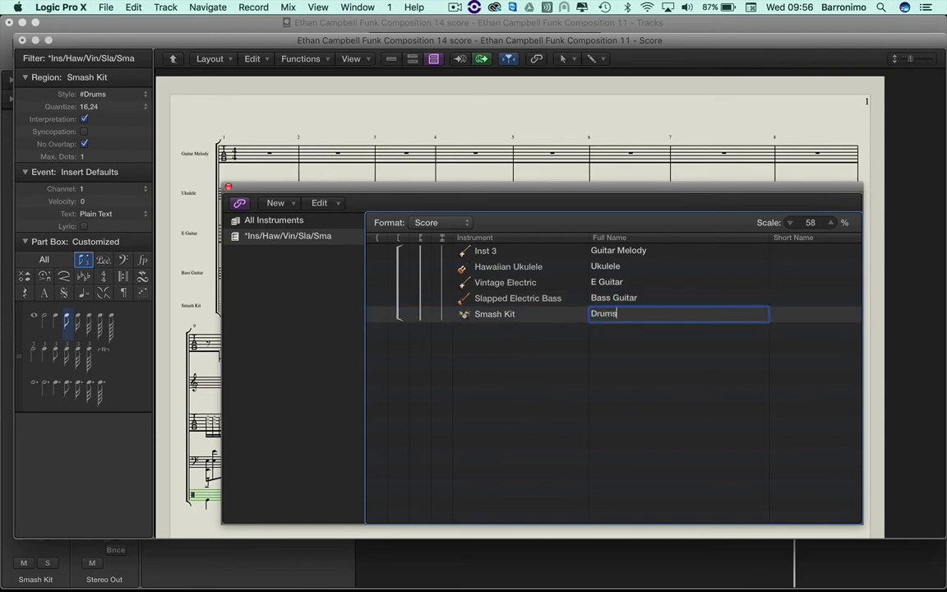
{"action": "type", "text": "rums"}
{"action": "key", "text": "Return"}
Step: Give Inst 3, ukulele and Vintage Electric the short names Gui, Uku and Gui
{"action": "left_click", "coordinate": [794, 253]}
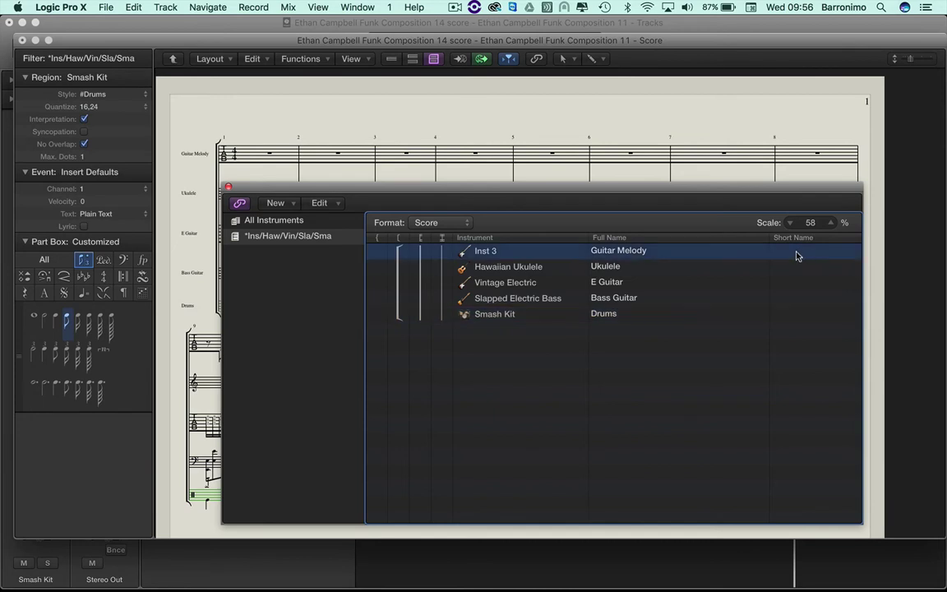
{"action": "double_click", "coordinate": [794, 255]}
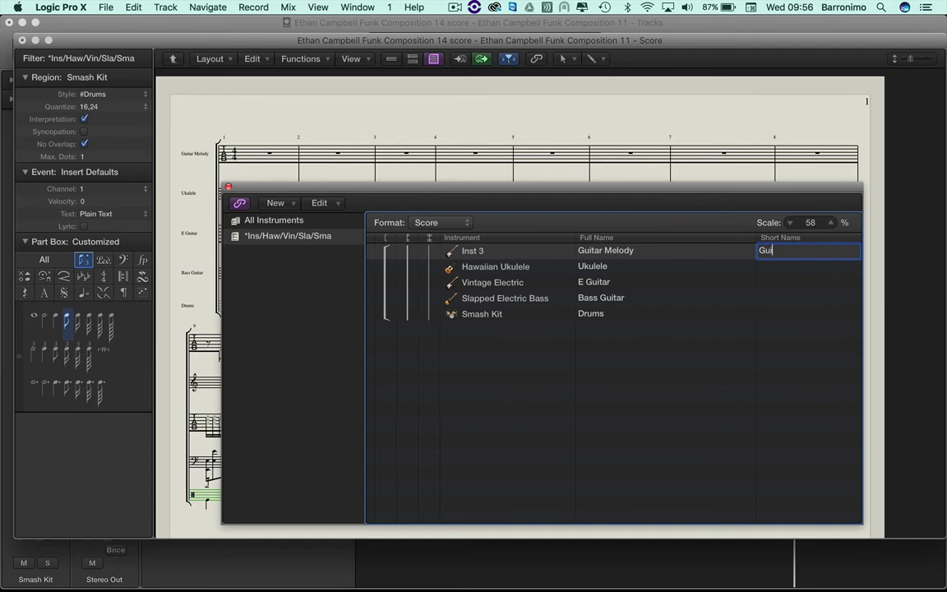
{"action": "left_click", "coordinate": [775, 272]}
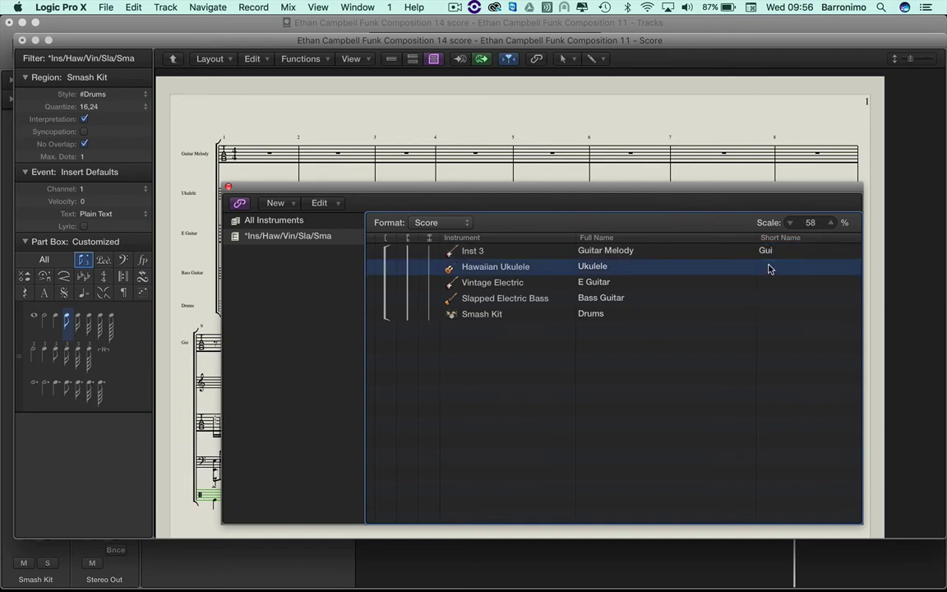
{"action": "double_click", "coordinate": [769, 265]}
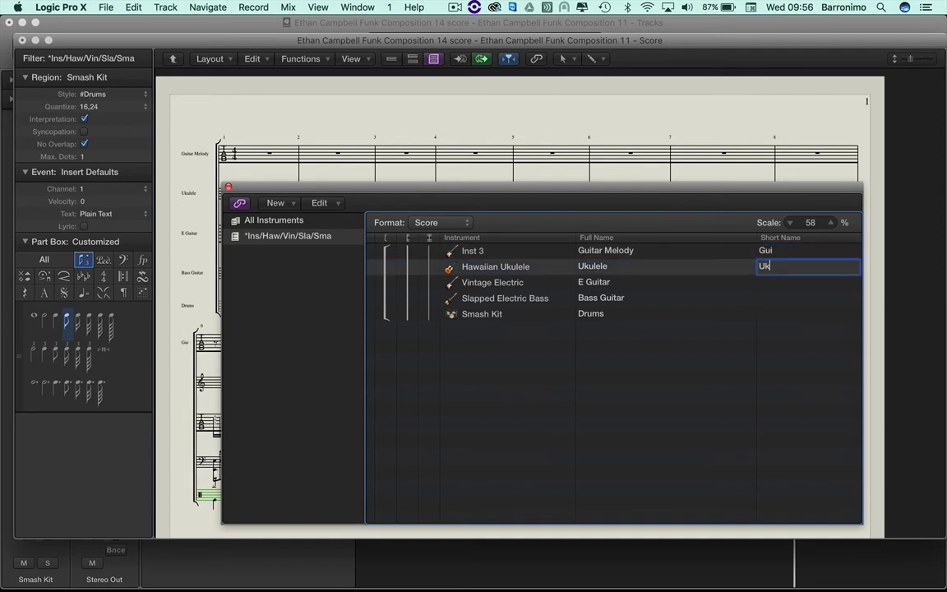
{"action": "type", "text": "Uku"}
{"action": "left_click", "coordinate": [767, 284]}
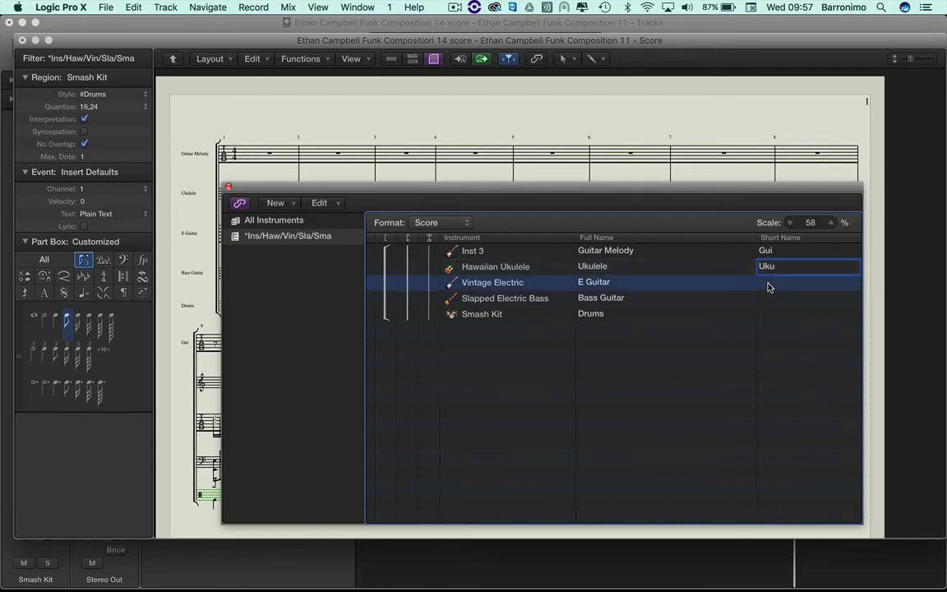
{"action": "double_click", "coordinate": [767, 283]}
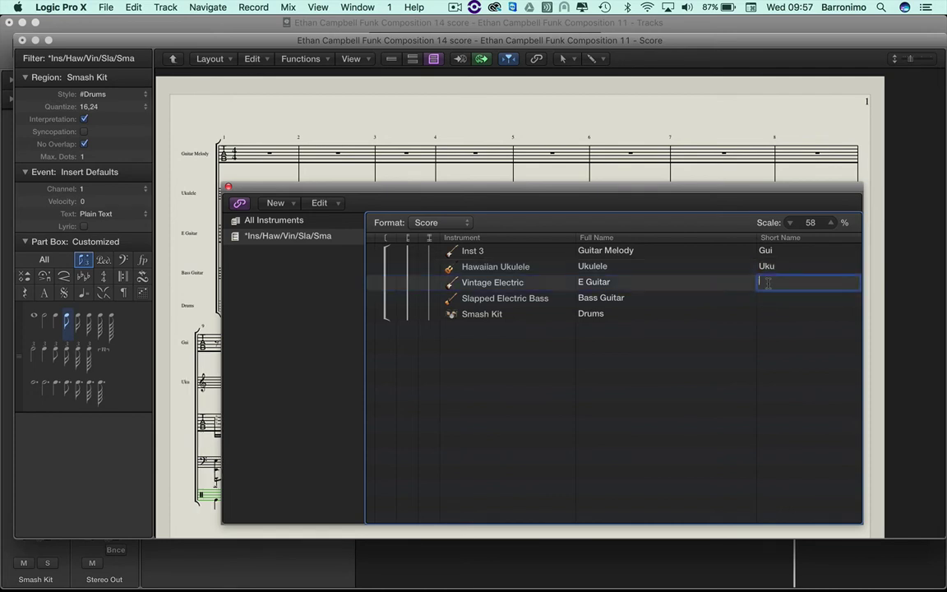
{"action": "type", "text": "Gui"}
{"action": "left_click", "coordinate": [769, 298]}
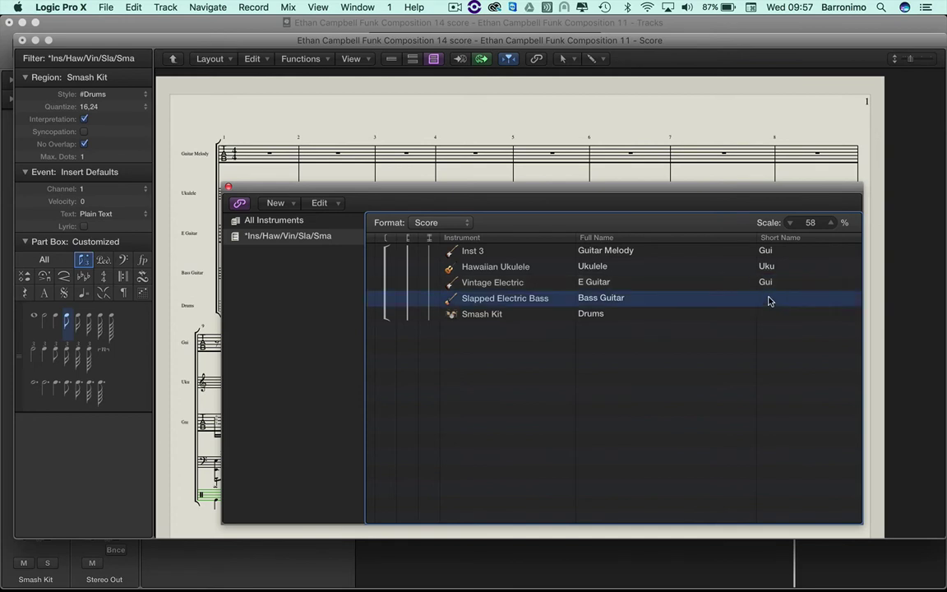
Step: Give the bass and drums the short names Bss and Drm, then close Score Sets
{"action": "double_click", "coordinate": [770, 298]}
{"action": "type", "text": "Bss"}
{"action": "left_click", "coordinate": [767, 317]}
{"action": "double_click", "coordinate": [768, 316]}
{"action": "type", "text": "Drm"}
{"action": "left_click", "coordinate": [726, 356]}
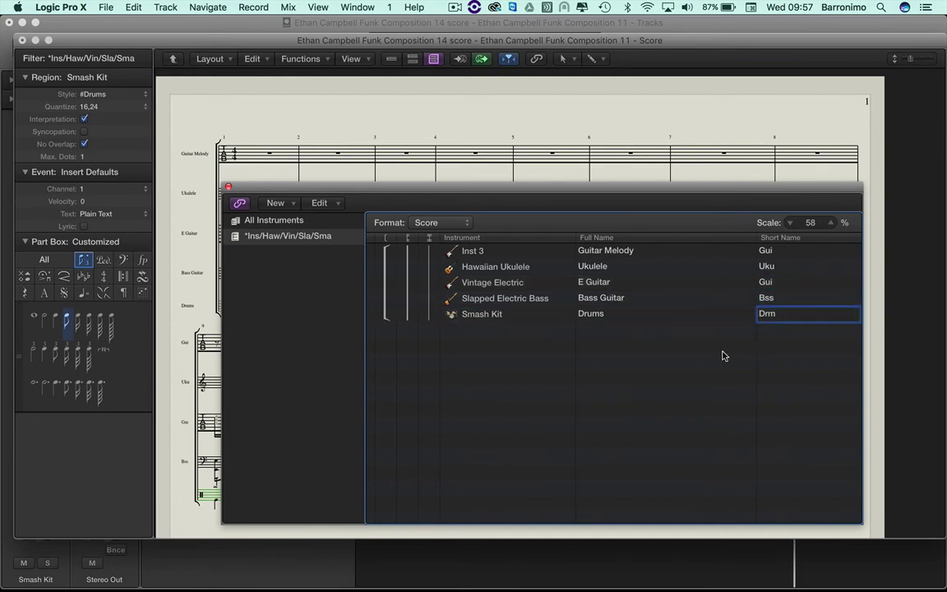
{"action": "left_click", "coordinate": [229, 188]}
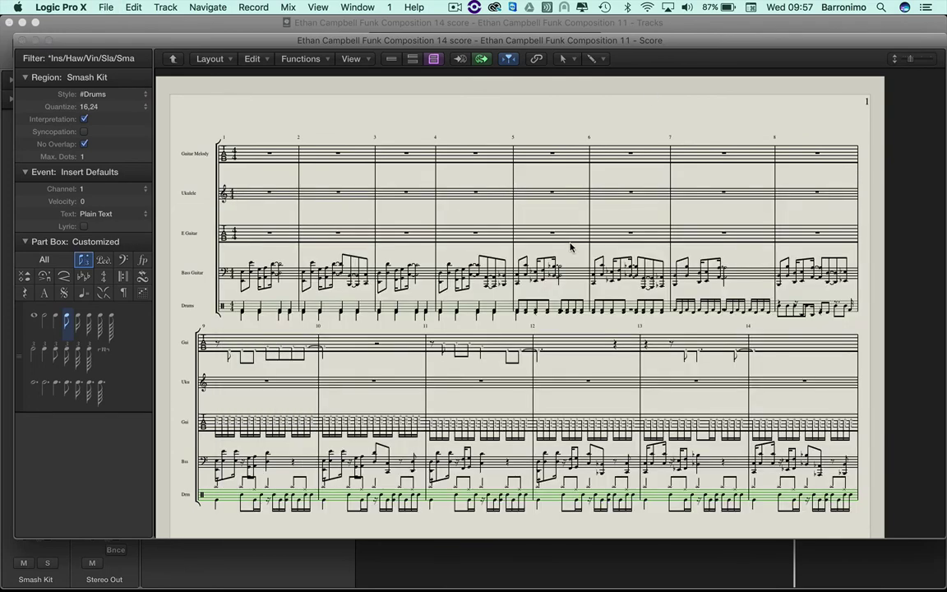
{"action": "scroll", "coordinate": [559, 247], "scroll_direction": "down", "scroll_amount": 10}
{"action": "scroll", "coordinate": [571, 247], "scroll_direction": "down", "scroll_amount": 5}
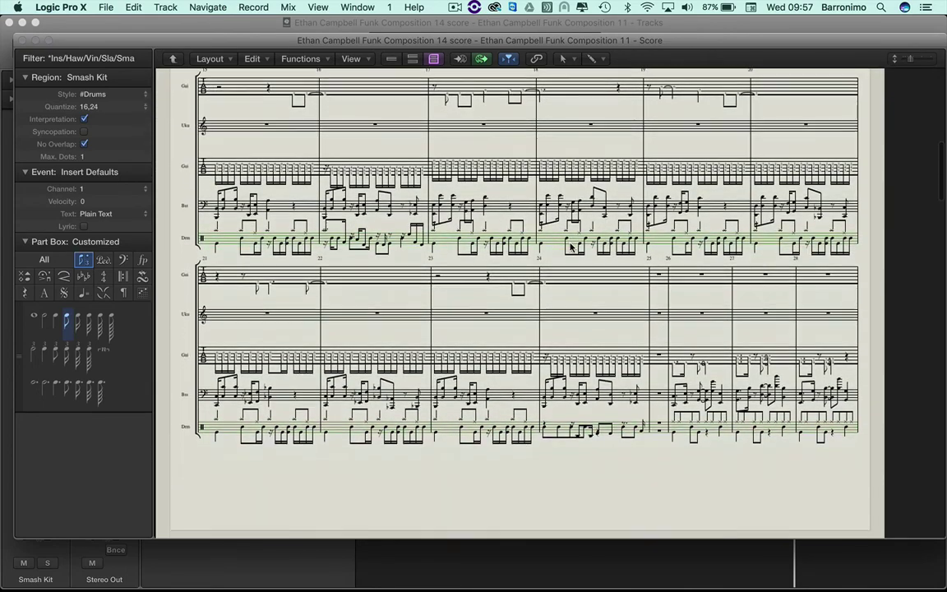
{"action": "scroll", "coordinate": [570, 247], "scroll_direction": "down", "scroll_amount": 20}
{"action": "scroll", "coordinate": [570, 247], "scroll_direction": "down", "scroll_amount": 10}
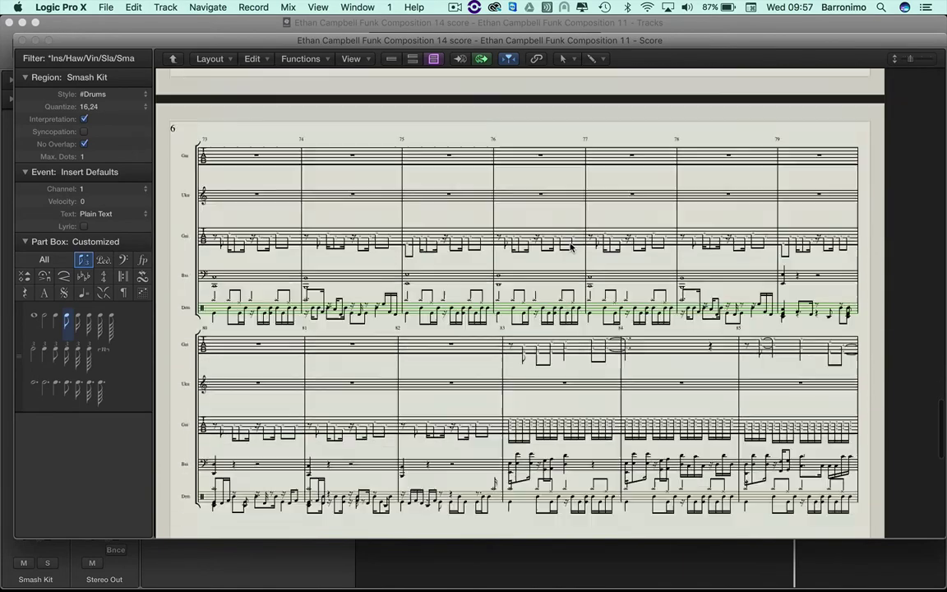
{"action": "scroll", "coordinate": [570, 247], "scroll_direction": "up", "scroll_amount": 10}
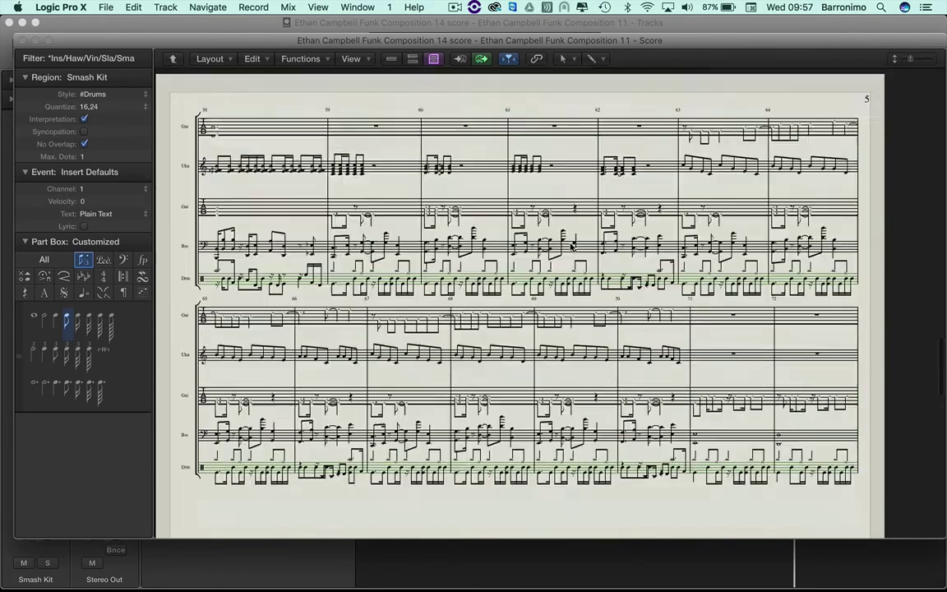
{"action": "scroll", "coordinate": [571, 247], "scroll_direction": "up", "scroll_amount": 20}
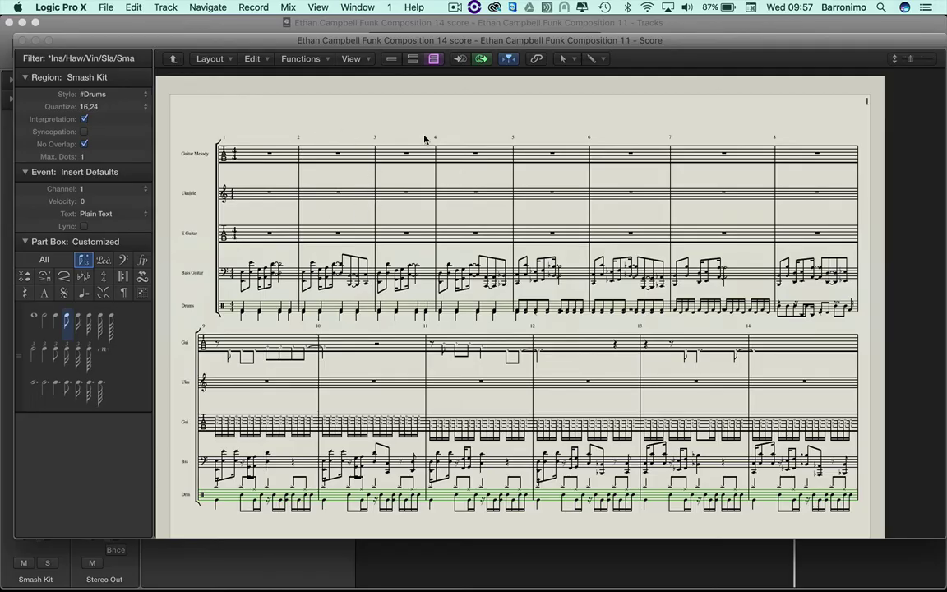
Step: Drag a text object from the Part Box to the top of page 1 and type the title
{"action": "left_click", "coordinate": [374, 146]}
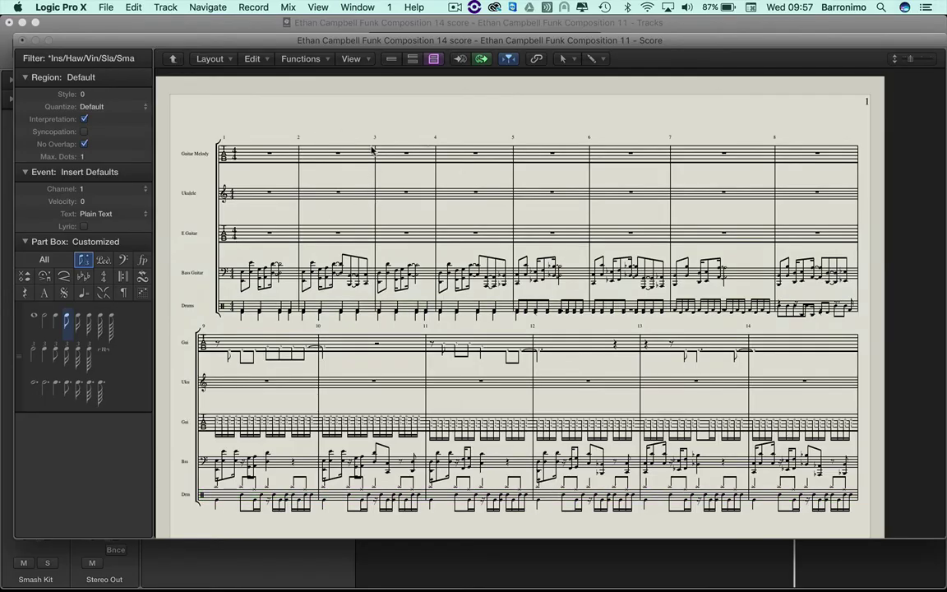
{"action": "left_click", "coordinate": [35, 257]}
{"action": "left_click", "coordinate": [25, 242]}
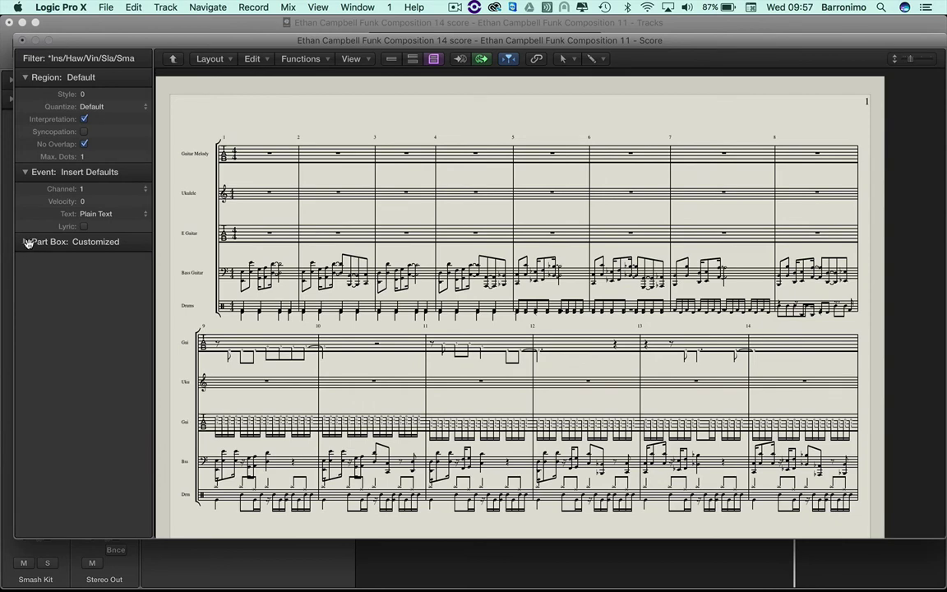
{"action": "left_click", "coordinate": [27, 243]}
{"action": "left_click", "coordinate": [44, 293]}
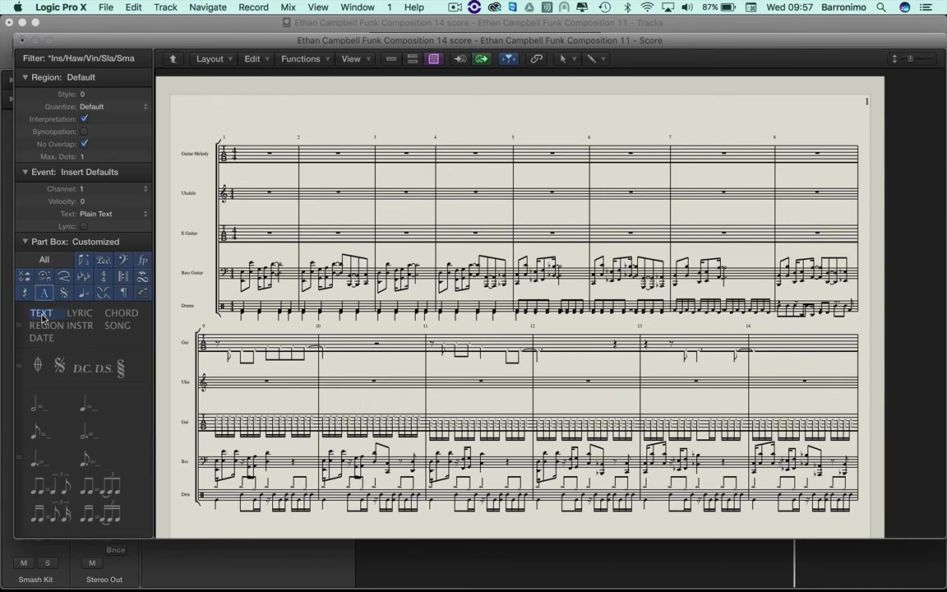
{"action": "left_click_drag", "start_coordinate": [41, 317], "coordinate": [499, 123]}
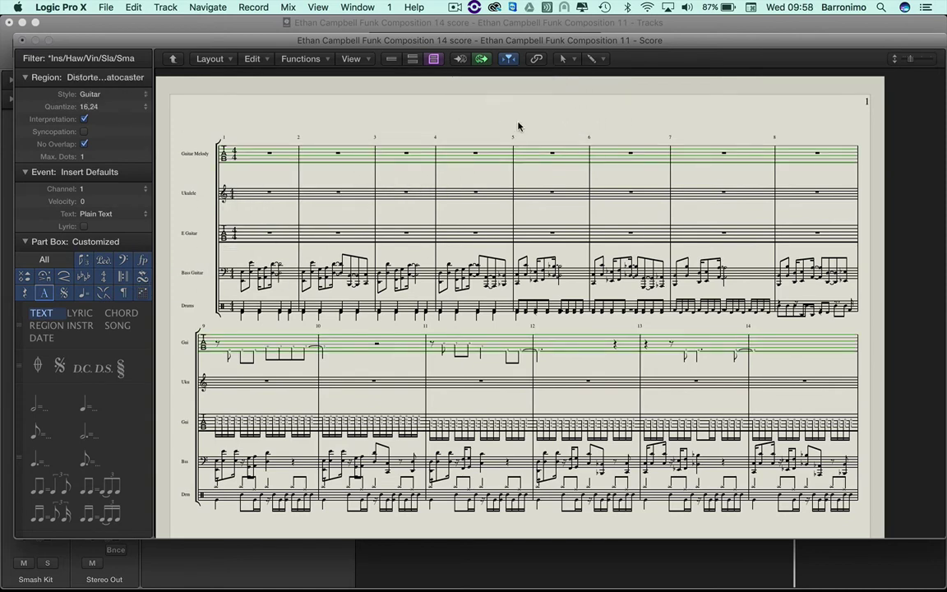
{"action": "type", "text": "Intr"}
Step: Set the title's font size to 36 point through Text Attributes > Fonts, first trying 18
{"action": "left_click", "coordinate": [530, 123]}
{"action": "left_click", "coordinate": [351, 58]}
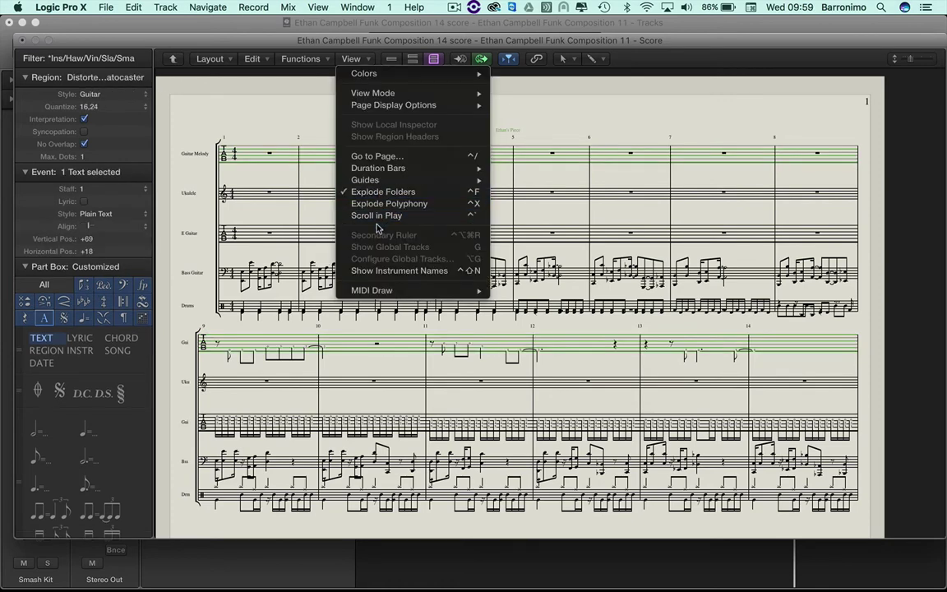
{"action": "left_click", "coordinate": [320, 60]}
{"action": "mouse_move", "coordinate": [294, 141]}
{"action": "mouse_move", "coordinate": [445, 155]}
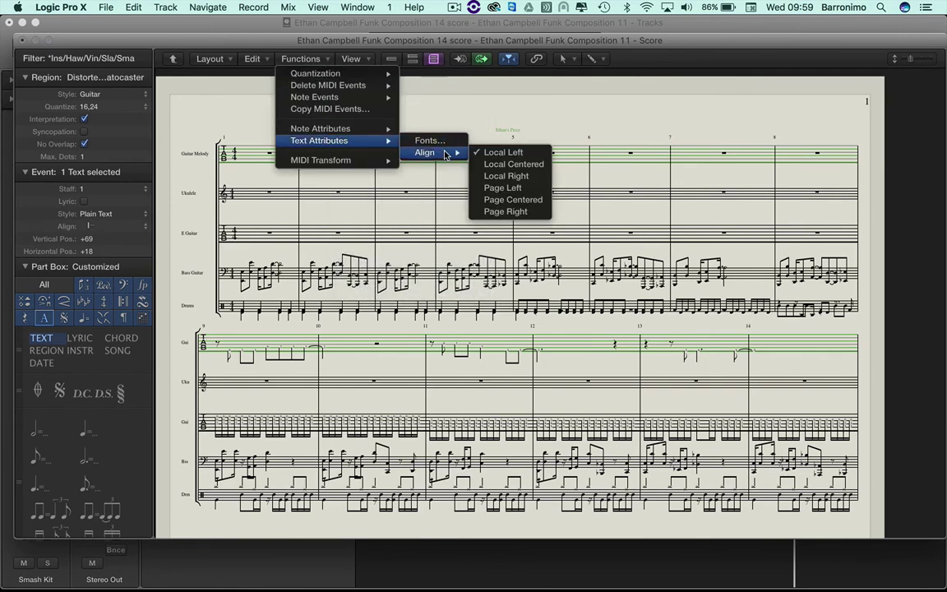
{"action": "left_click", "coordinate": [448, 140]}
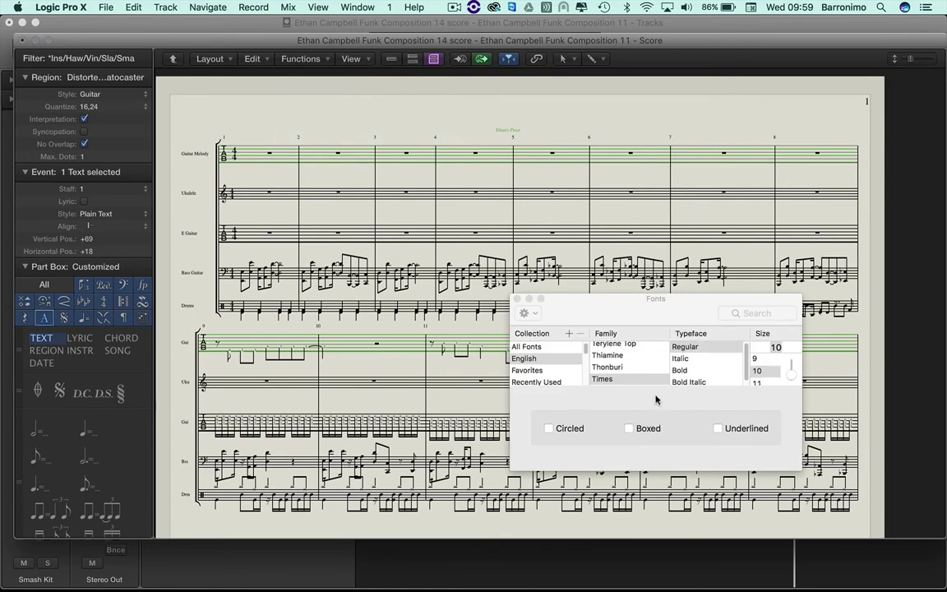
{"action": "left_click_drag", "start_coordinate": [791, 376], "coordinate": [791, 374]}
{"action": "scroll", "coordinate": [761, 370], "scroll_direction": "down", "scroll_amount": 5}
{"action": "scroll", "coordinate": [761, 372], "scroll_direction": "up", "scroll_amount": 3}
{"action": "left_click", "coordinate": [757, 366]}
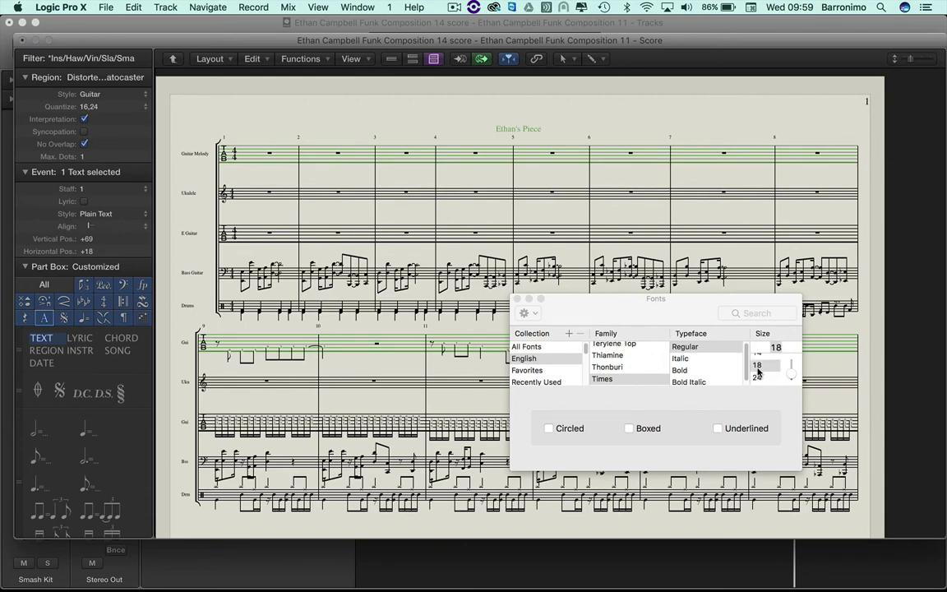
{"action": "scroll", "coordinate": [757, 373], "scroll_direction": "down", "scroll_amount": 1}
{"action": "left_click", "coordinate": [757, 368]}
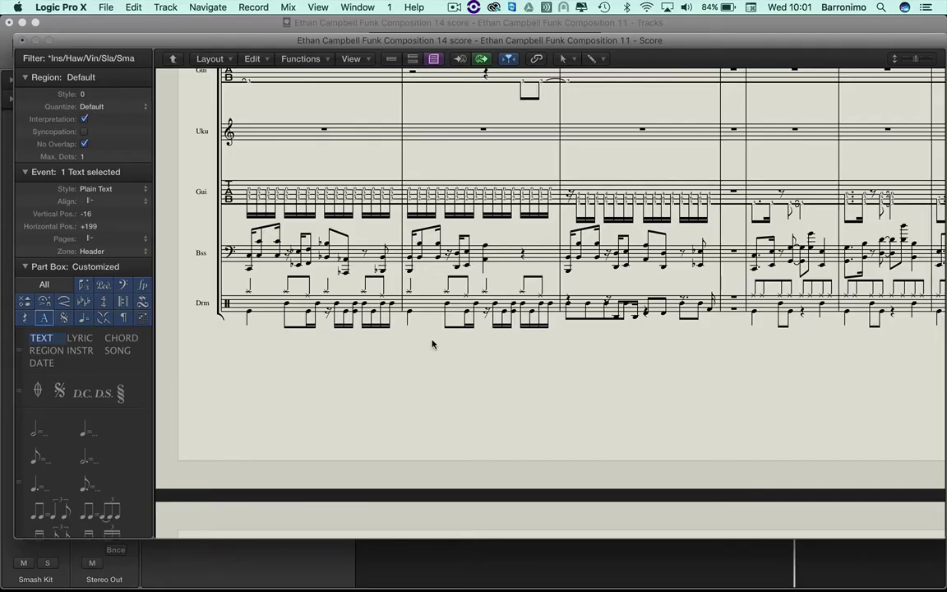
Step: Place a crescendo hairpin on the Gui staff and stretch it across bar 22
{"action": "scroll", "coordinate": [394, 317], "scroll_direction": "up", "scroll_amount": 3}
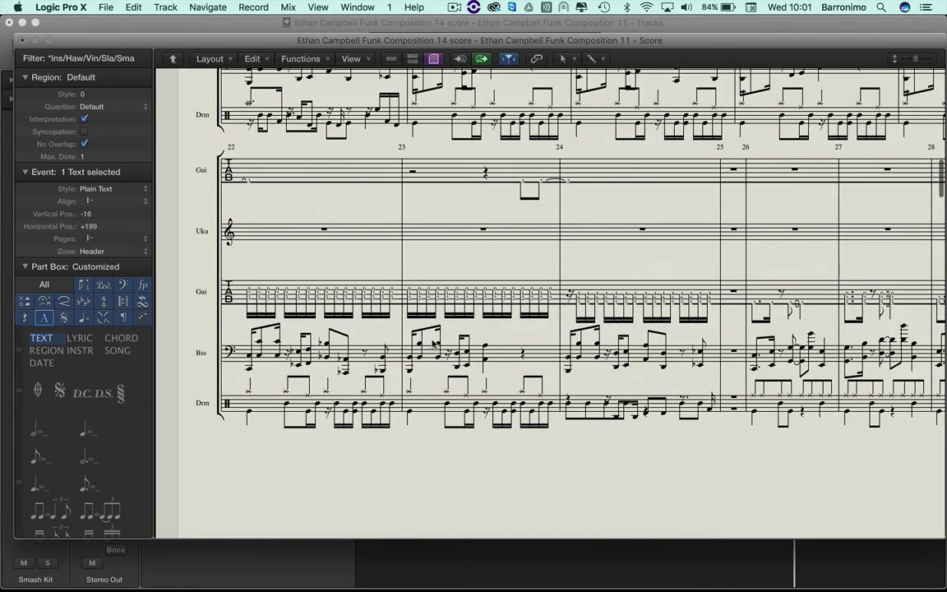
{"action": "left_click", "coordinate": [65, 301]}
{"action": "left_click_drag", "start_coordinate": [38, 339], "coordinate": [256, 269]}
{"action": "left_click_drag", "start_coordinate": [466, 271], "coordinate": [564, 267]}
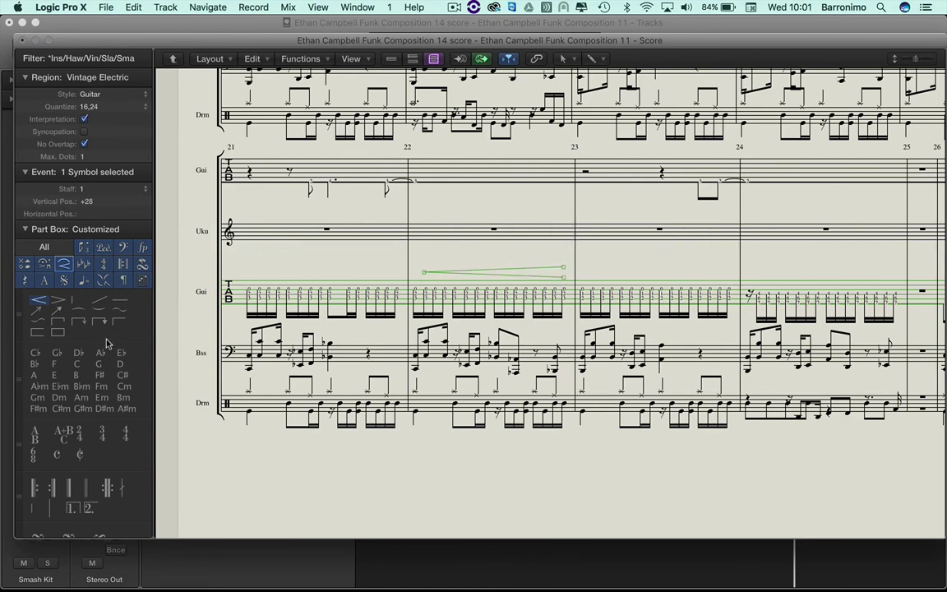
{"action": "left_click", "coordinate": [64, 267]}
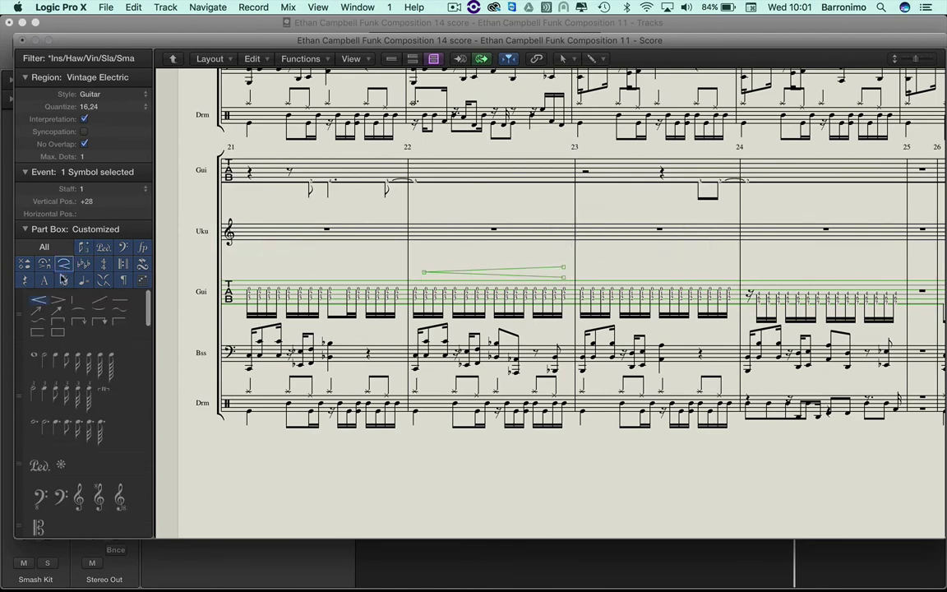
Step: Clear the note selection and delete the stray Intro text
{"action": "key", "text": "super+a"}
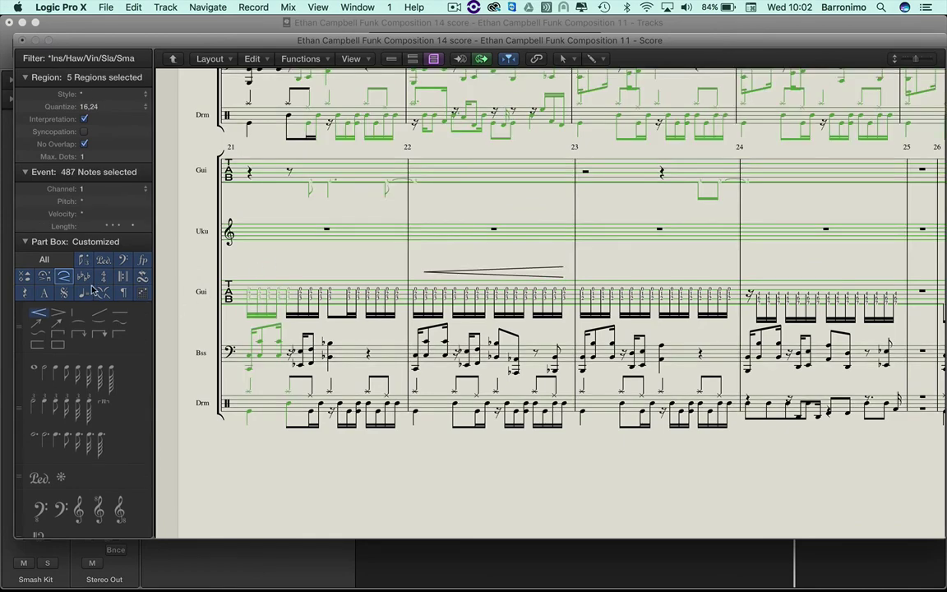
{"action": "left_click", "coordinate": [344, 268]}
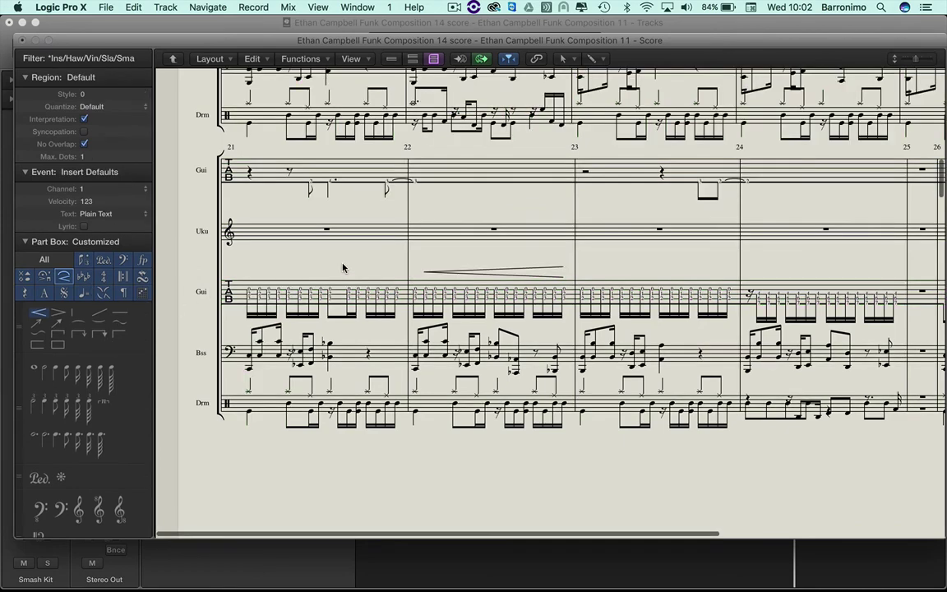
{"action": "scroll", "coordinate": [305, 360], "scroll_direction": "down", "scroll_amount": 5}
{"action": "scroll", "coordinate": [305, 361], "scroll_direction": "down", "scroll_amount": 3}
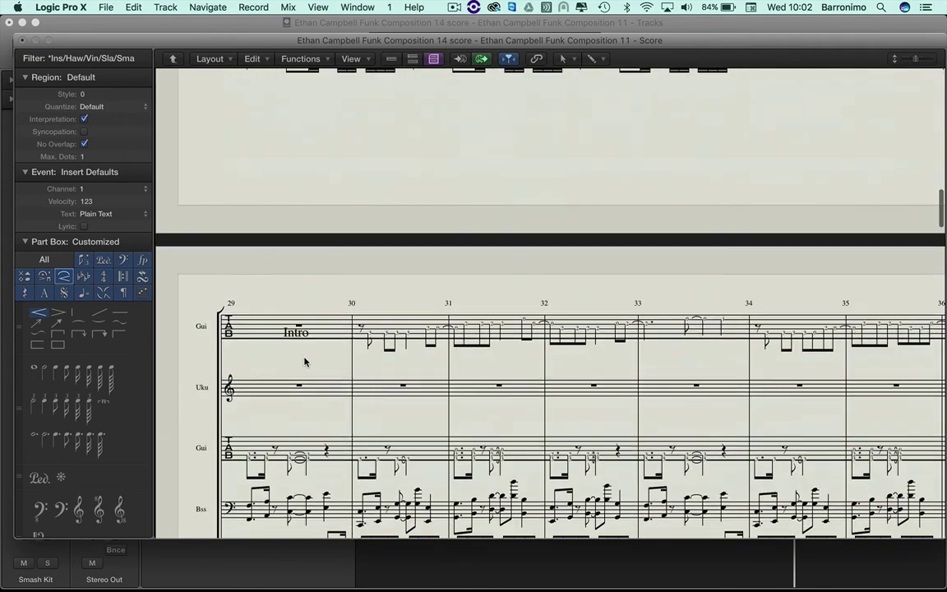
{"action": "left_click", "coordinate": [294, 337]}
{"action": "key", "text": "Delete"}
{"action": "scroll", "coordinate": [294, 337], "scroll_direction": "up", "scroll_amount": 10}
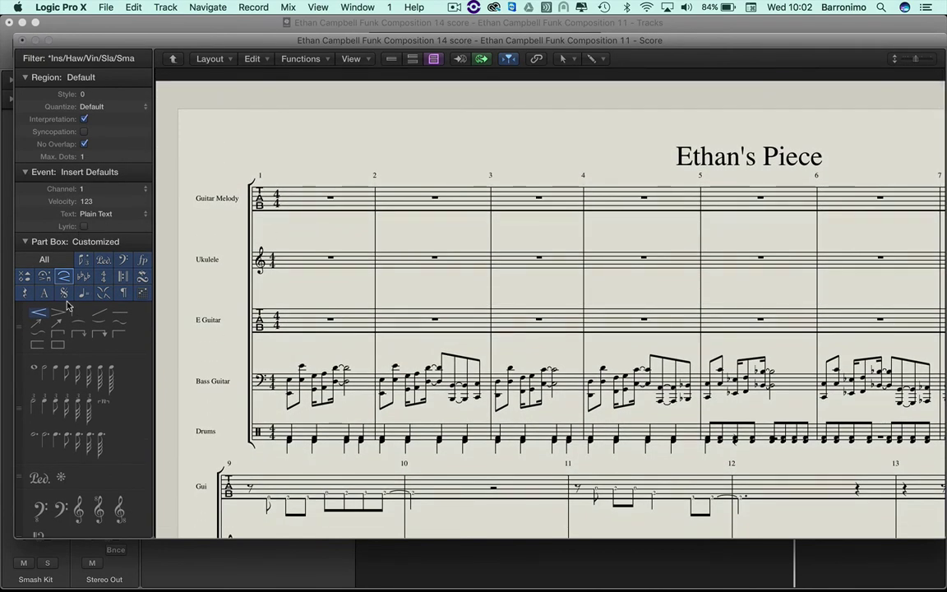
Step: Drag the A major key signature from the Part Box onto the start of the score
{"action": "left_click", "coordinate": [87, 279]}
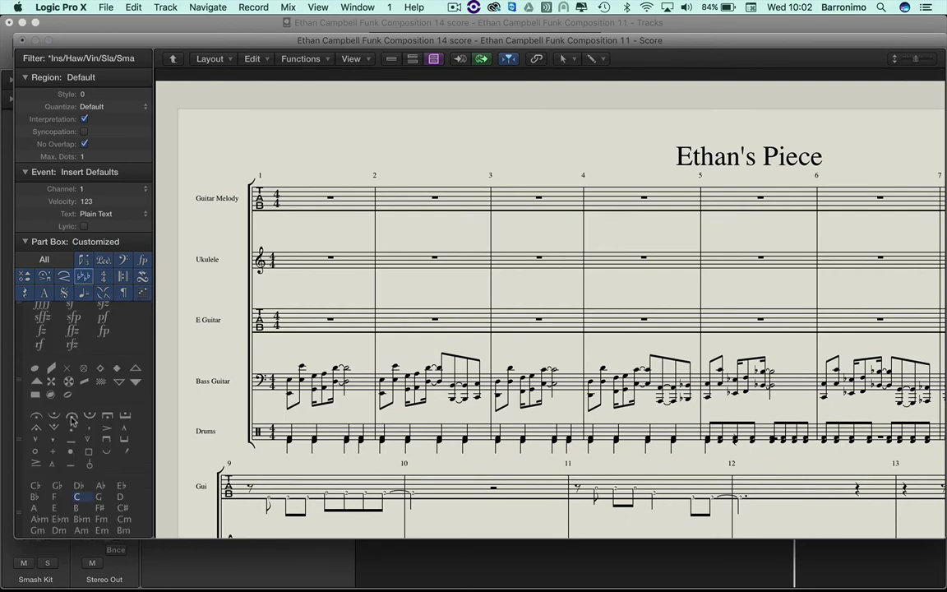
{"action": "scroll", "coordinate": [66, 457], "scroll_direction": "down", "scroll_amount": 3}
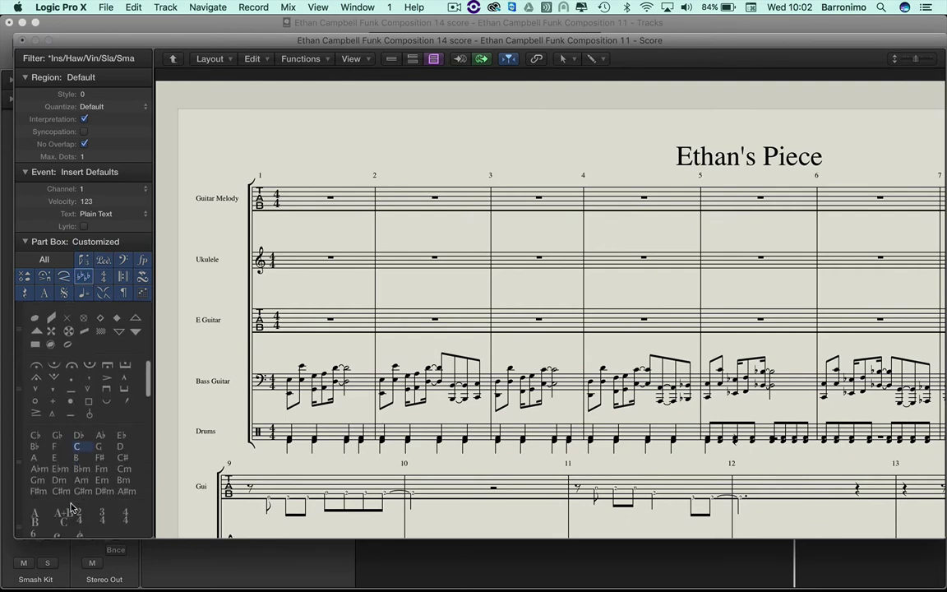
{"action": "left_click", "coordinate": [84, 294]}
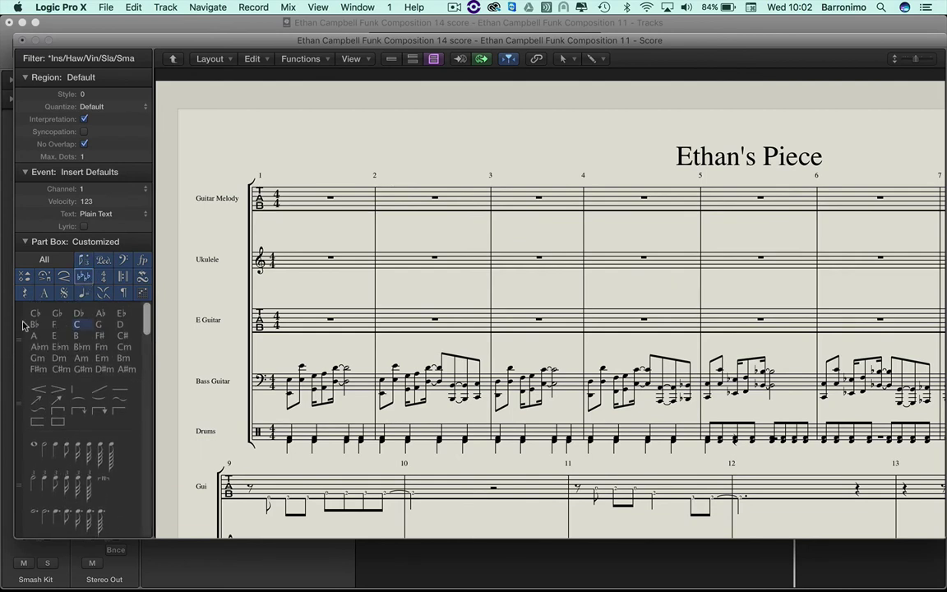
{"action": "left_click_drag", "start_coordinate": [36, 337], "coordinate": [273, 209]}
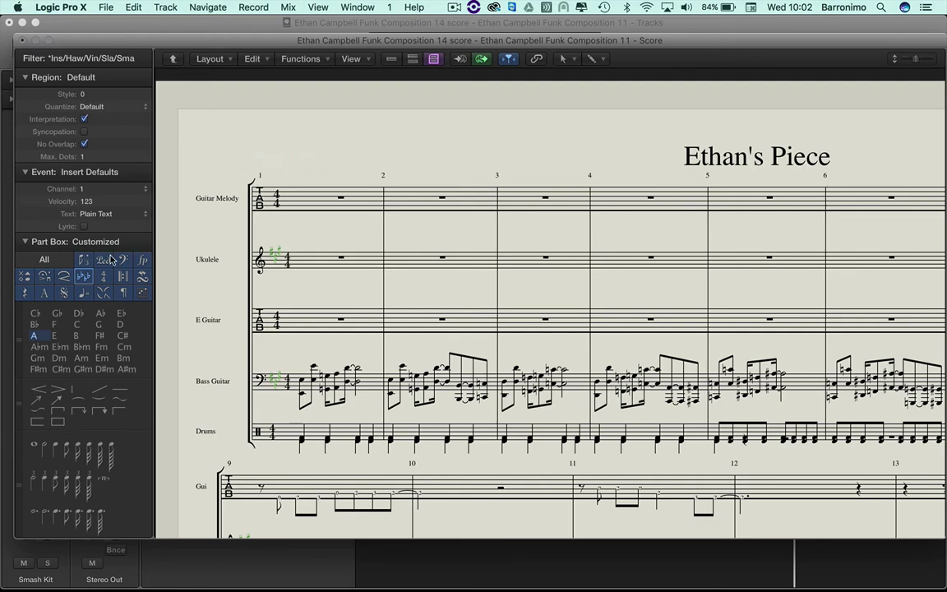
Step: Place a crotchet = 120 tempo mark over bar 1 of the Guitar Melody staff
{"action": "left_click", "coordinate": [83, 293]}
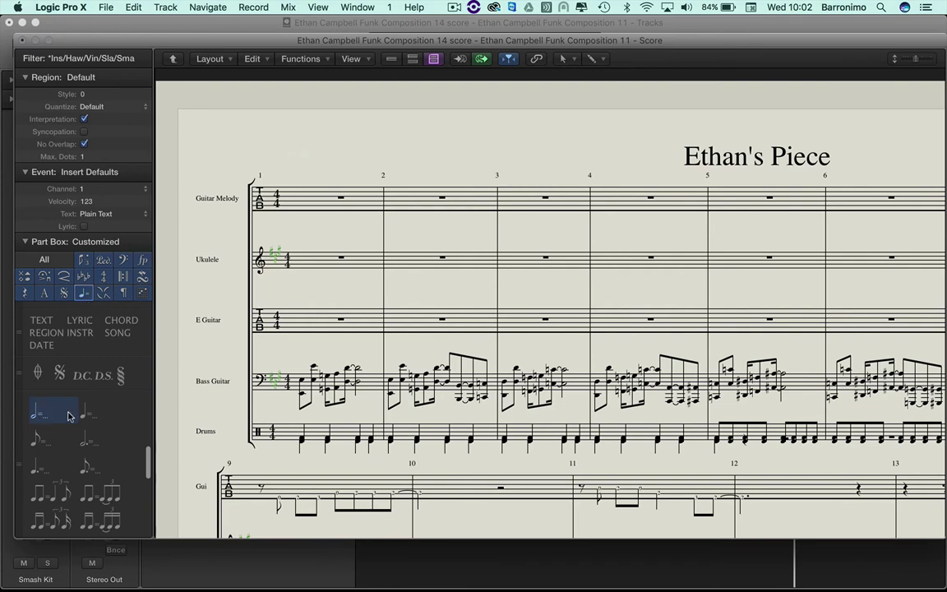
{"action": "left_click_drag", "start_coordinate": [85, 415], "coordinate": [266, 154]}
{"action": "left_click", "coordinate": [342, 227]}
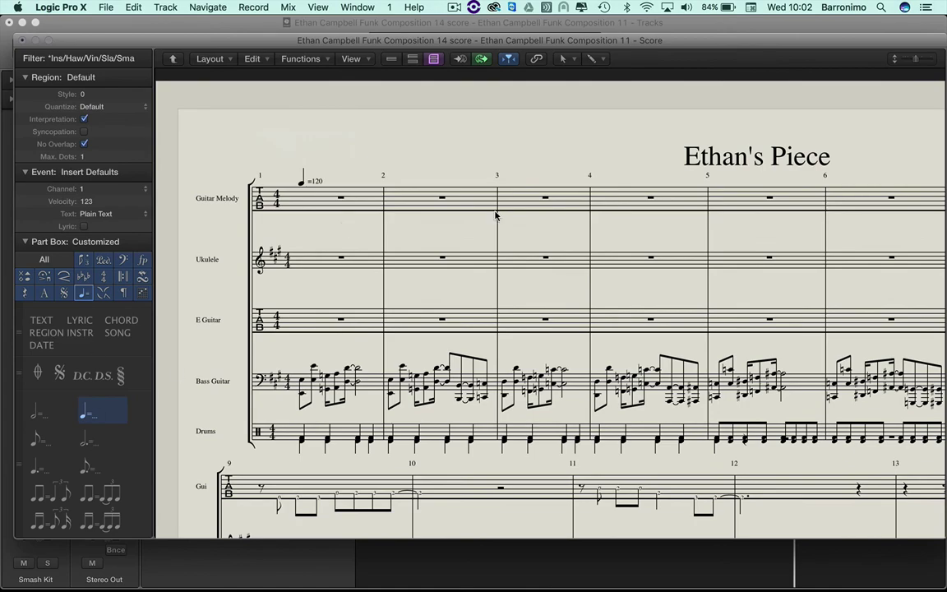
{"action": "scroll", "coordinate": [519, 220], "scroll_direction": "down", "scroll_amount": 15}
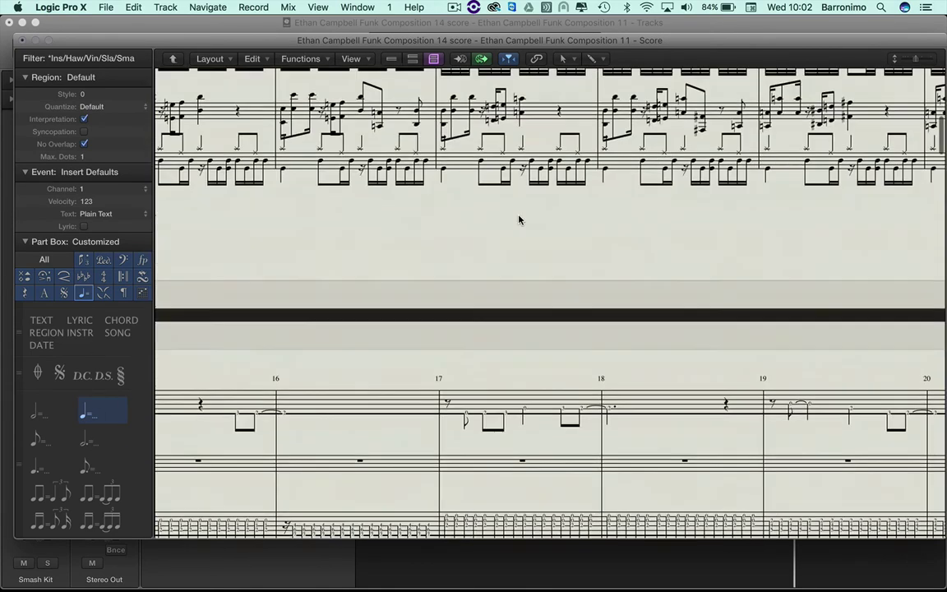
{"action": "scroll", "coordinate": [519, 225], "scroll_direction": "down", "scroll_amount": 10}
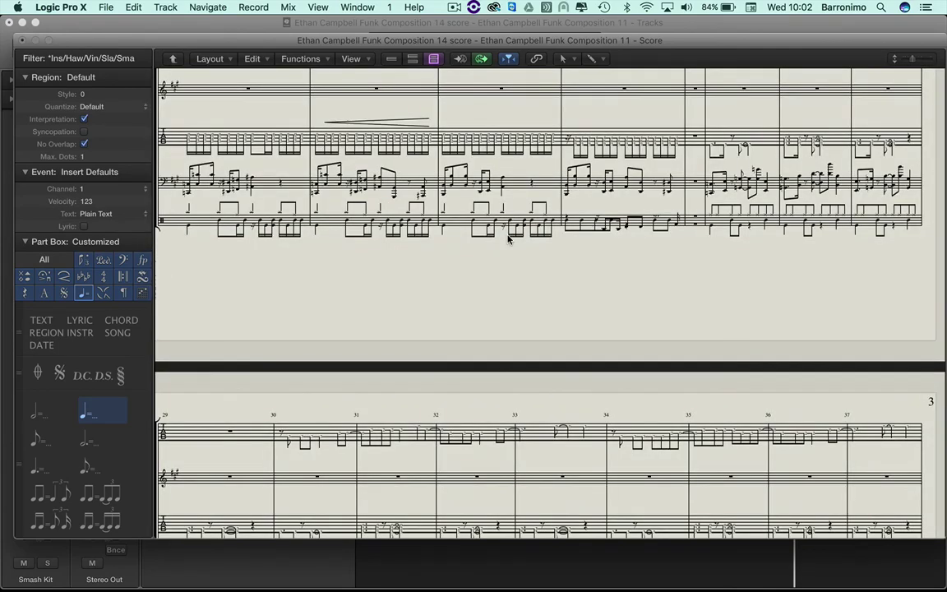
{"action": "scroll", "coordinate": [508, 238], "scroll_direction": "down", "scroll_amount": 5}
{"action": "scroll", "coordinate": [508, 238], "scroll_direction": "down", "scroll_amount": 12}
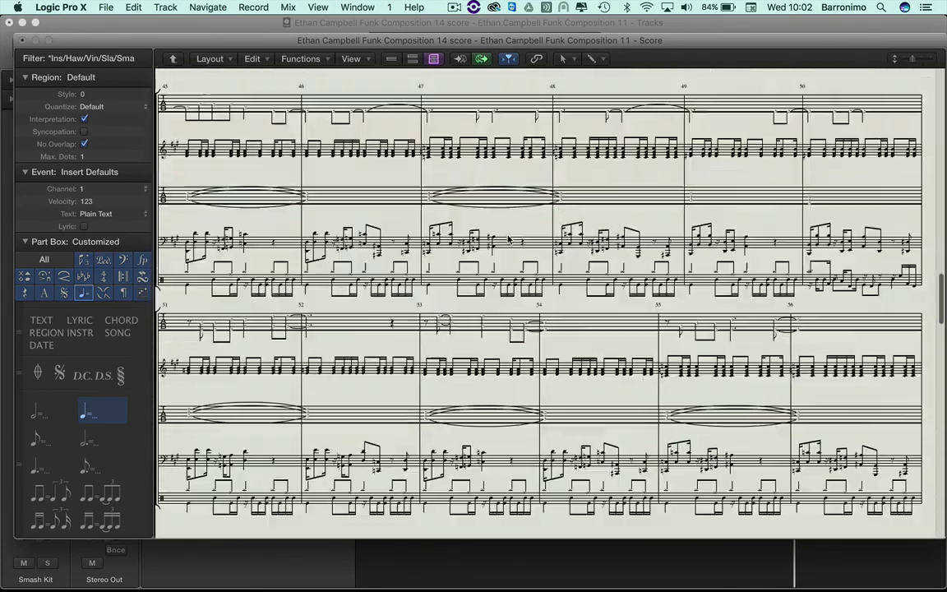
{"action": "scroll", "coordinate": [508, 239], "scroll_direction": "down", "scroll_amount": 10}
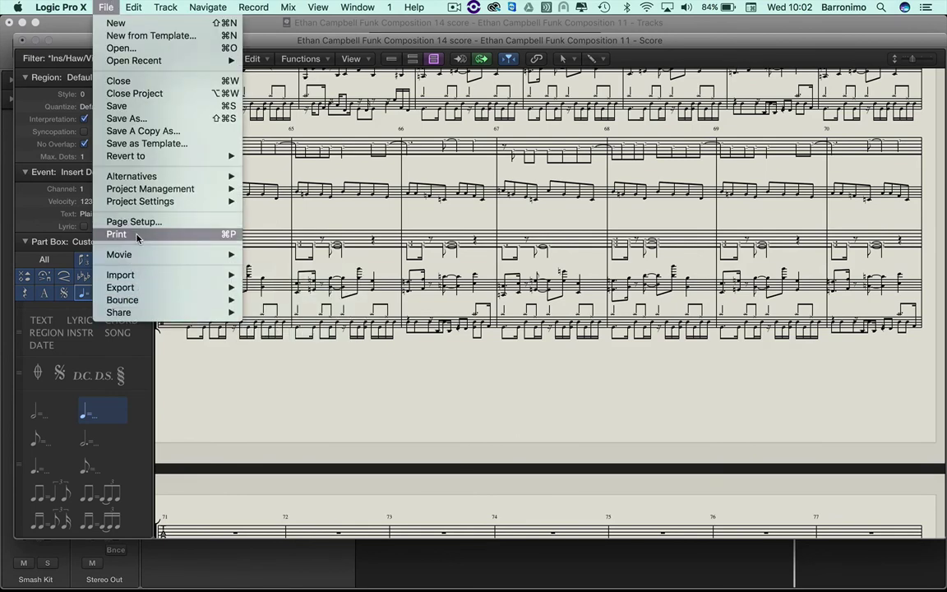
Step: Print the score to a PDF named Ethan's piece.pdf
{"action": "left_click", "coordinate": [138, 236]}
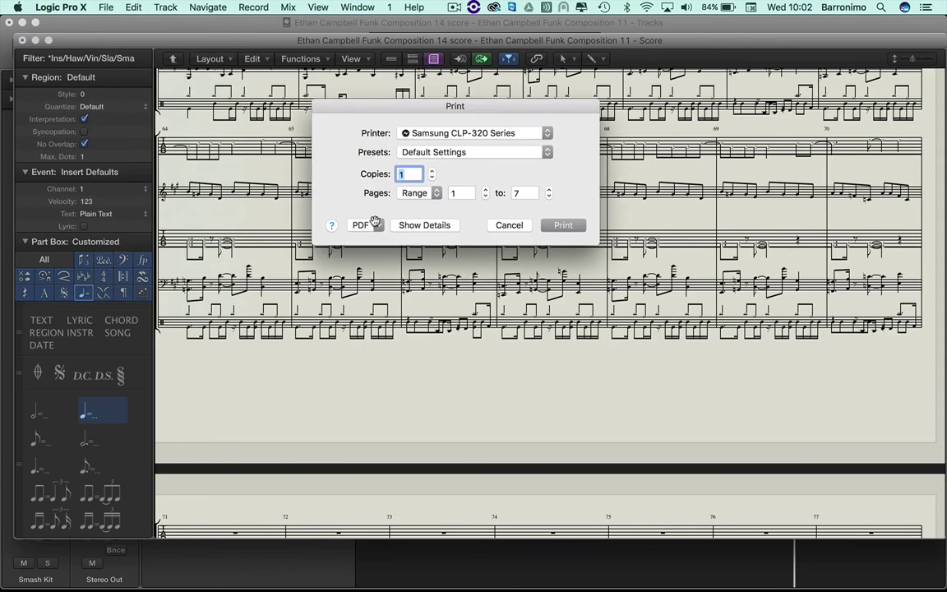
{"action": "left_click", "coordinate": [375, 223]}
{"action": "left_click", "coordinate": [388, 258]}
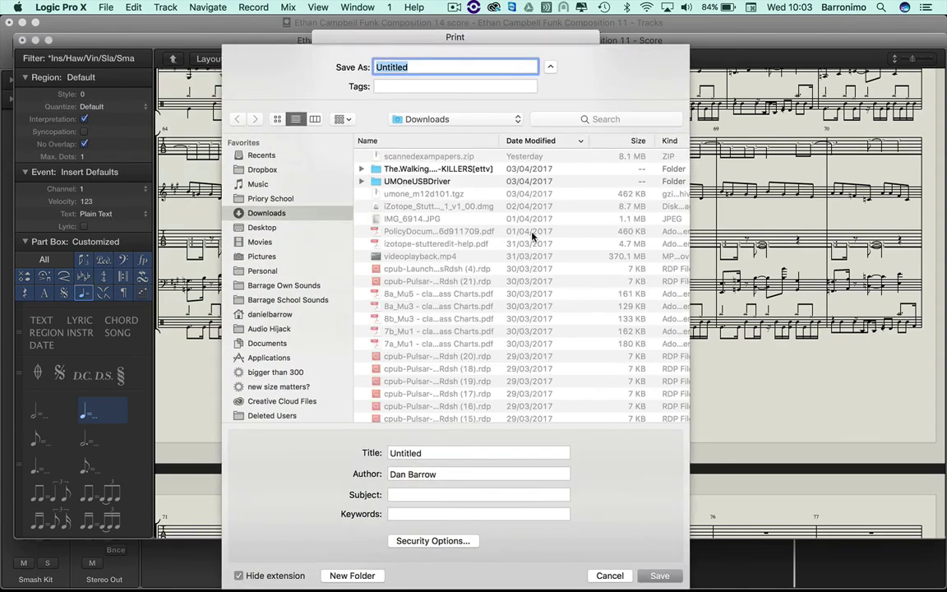
{"action": "type", "text": "E"}
{"action": "type", "text": "than's piano"}
{"action": "key", "text": "Return"}
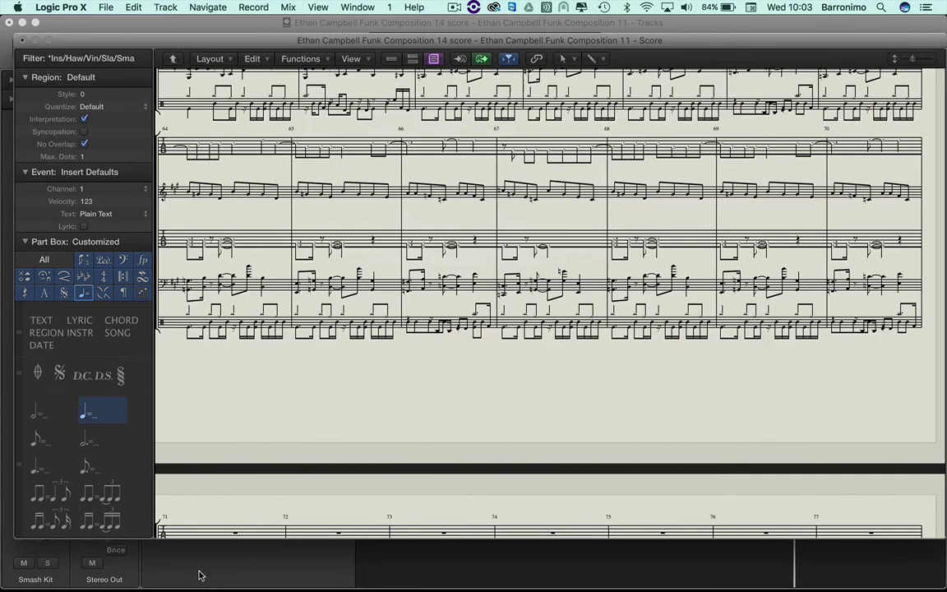
Step: Open Ethan's piece.pdf from Finder in Acrobat Pro and look through its pages
{"action": "key", "text": "super+Tab"}
{"action": "key", "text": "super+Tab"}
{"action": "key", "text": "super+Tab"}
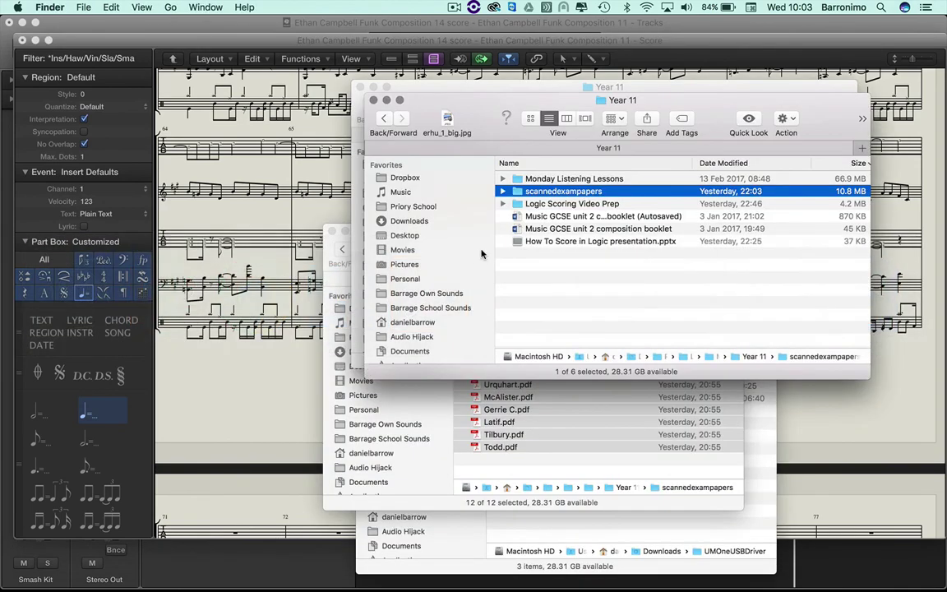
{"action": "left_click", "coordinate": [393, 220]}
{"action": "double_click", "coordinate": [589, 177]}
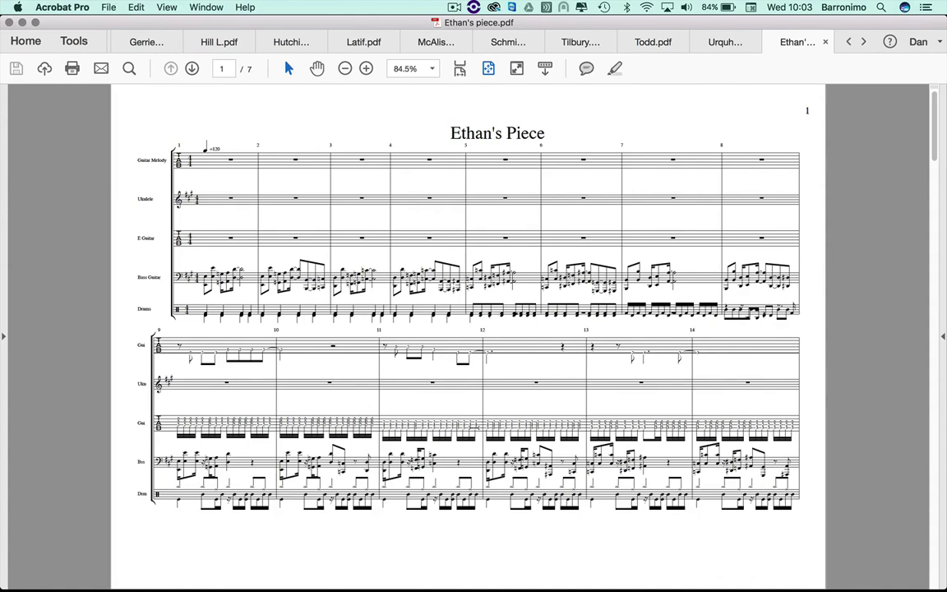
{"action": "scroll", "coordinate": [475, 434], "scroll_direction": "down", "scroll_amount": 3}
{"action": "scroll", "coordinate": [475, 433], "scroll_direction": "down", "scroll_amount": 3}
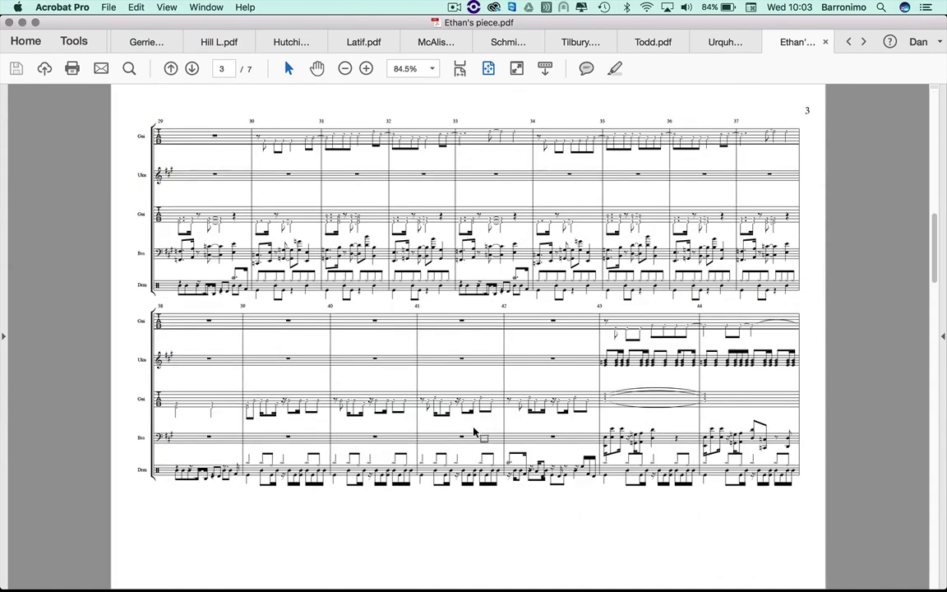
{"action": "scroll", "coordinate": [475, 434], "scroll_direction": "down", "scroll_amount": 3}
{"action": "scroll", "coordinate": [474, 433], "scroll_direction": "up", "scroll_amount": 6}
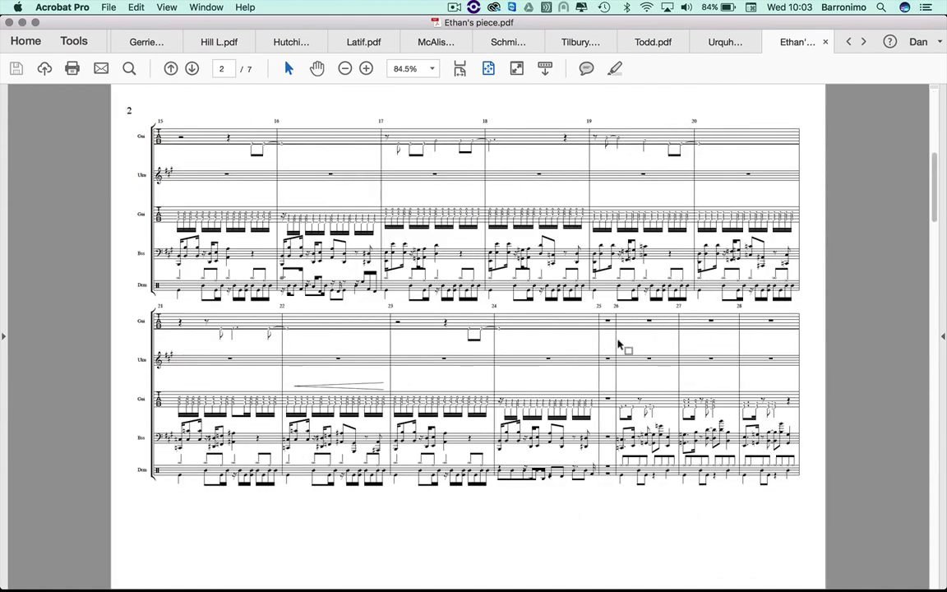